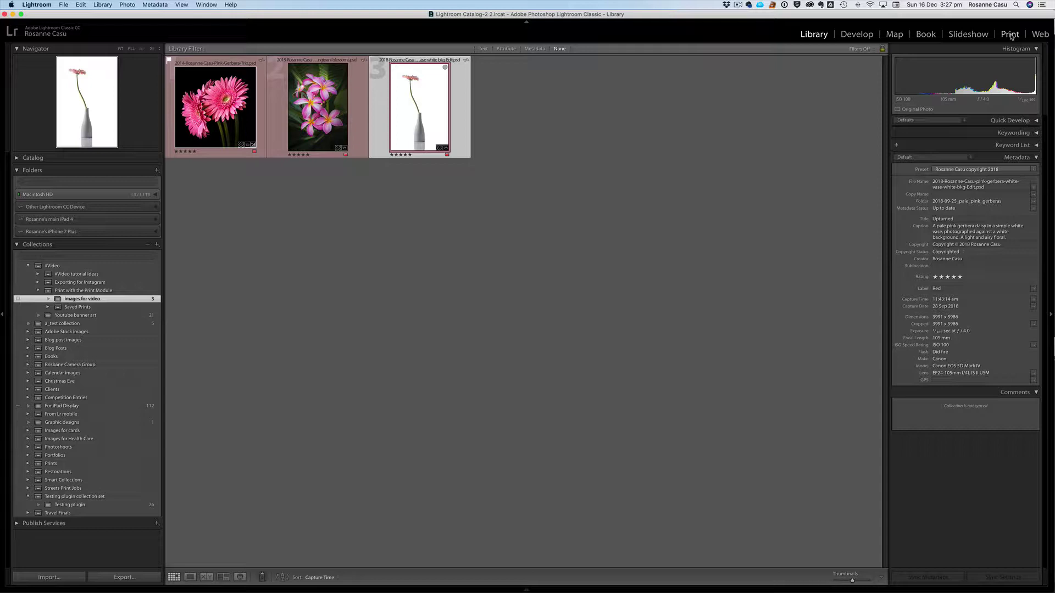
Switch to the Print module and set the page's paper size to 8 x 10 Borderless
{"action": "left_click", "coordinate": [1009, 34]}
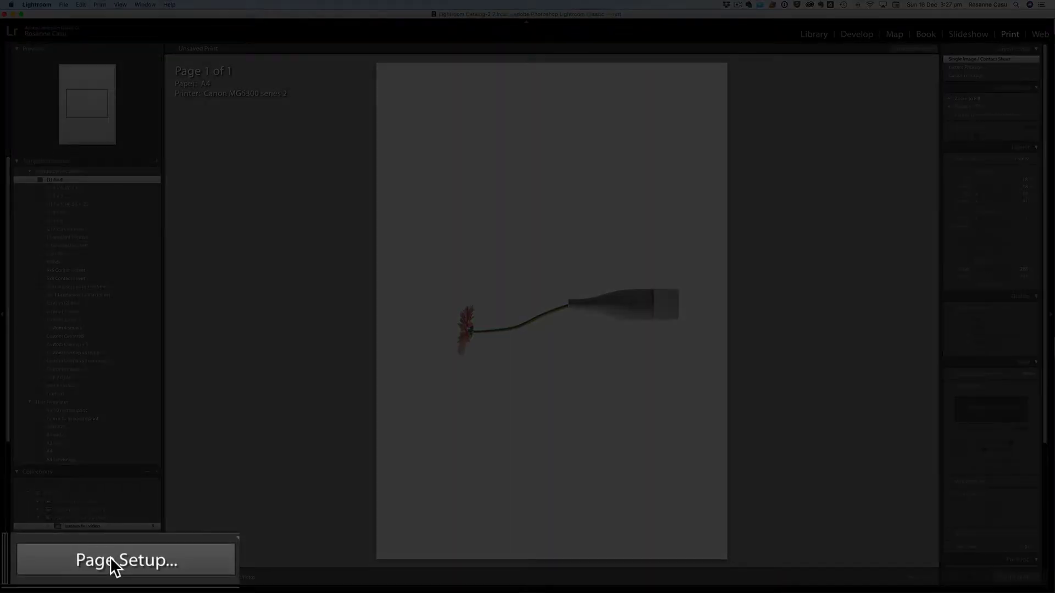
{"action": "left_click", "coordinate": [111, 563]}
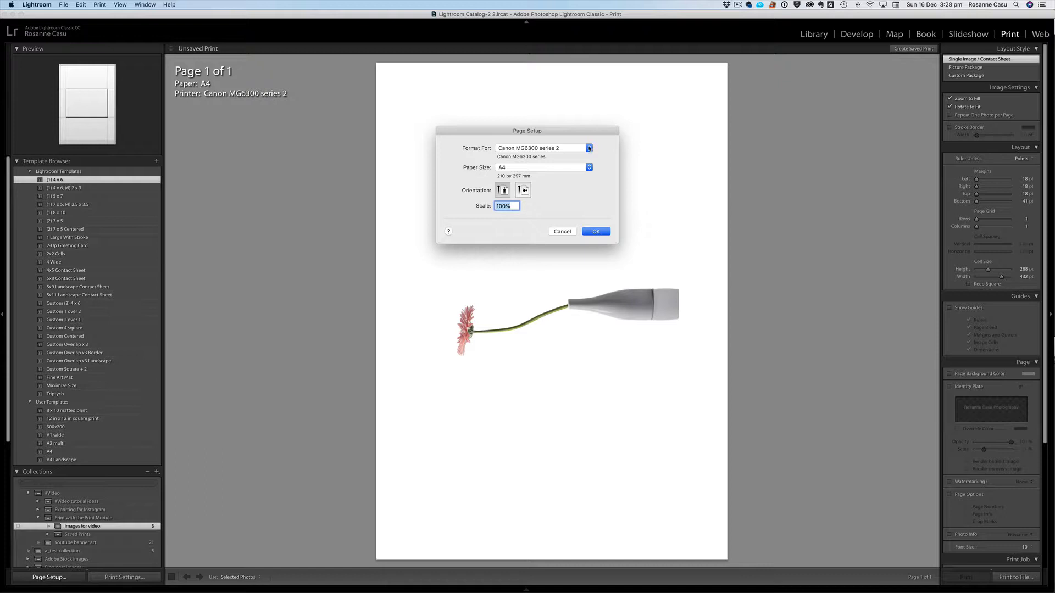
{"action": "left_click", "coordinate": [590, 149]}
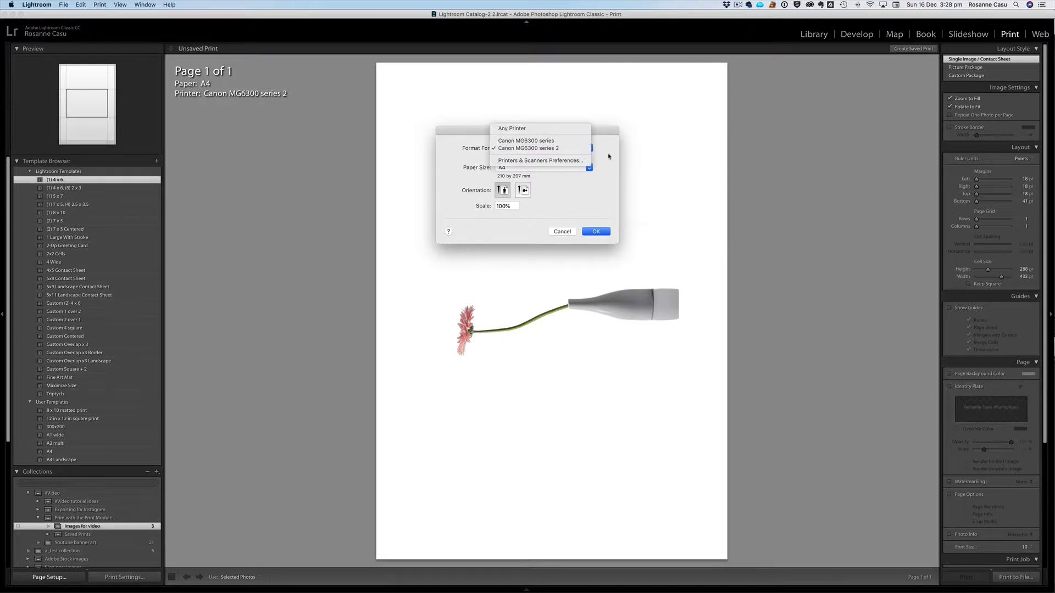
{"action": "left_click", "coordinate": [609, 159]}
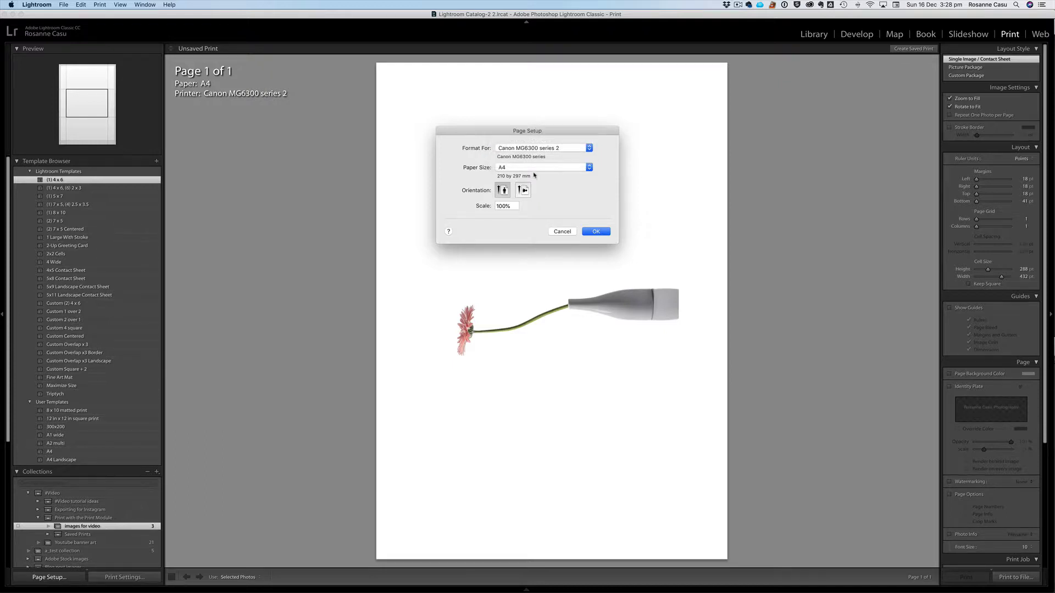
{"action": "left_click", "coordinate": [587, 169]}
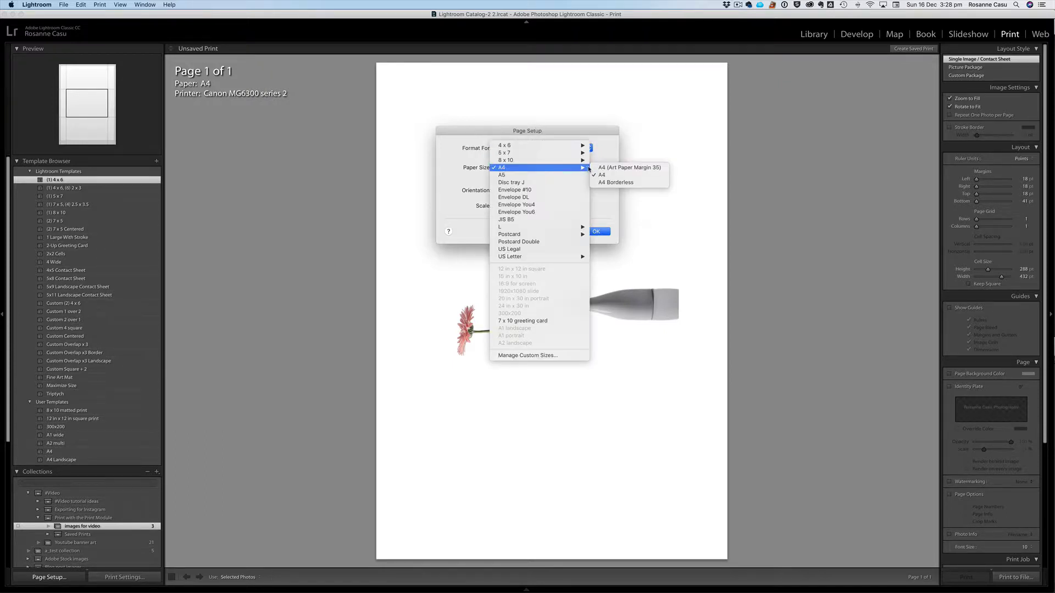
{"action": "mouse_move", "coordinate": [584, 160]}
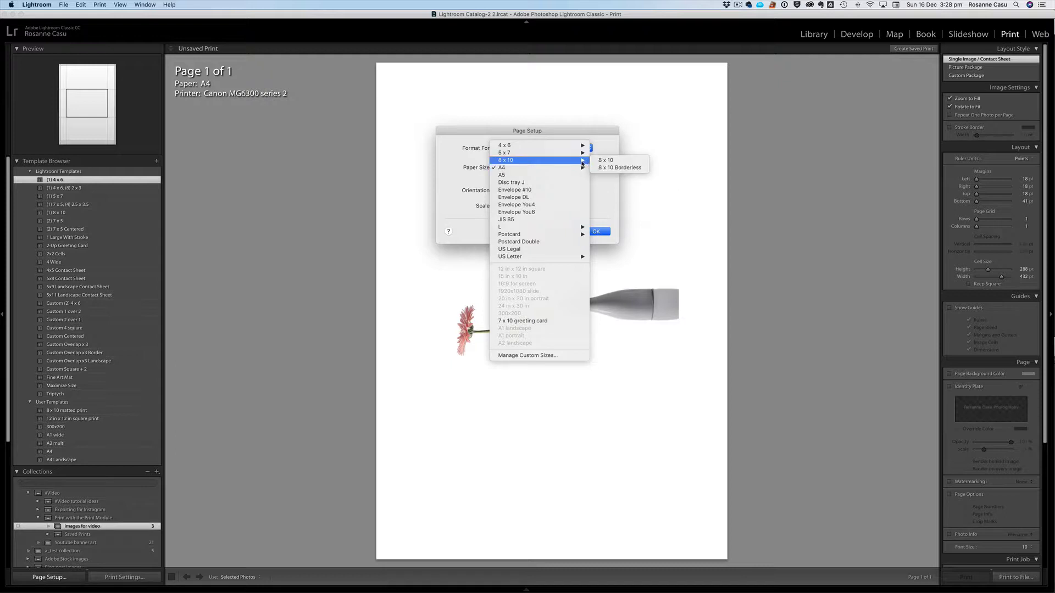
{"action": "left_click", "coordinate": [630, 168]}
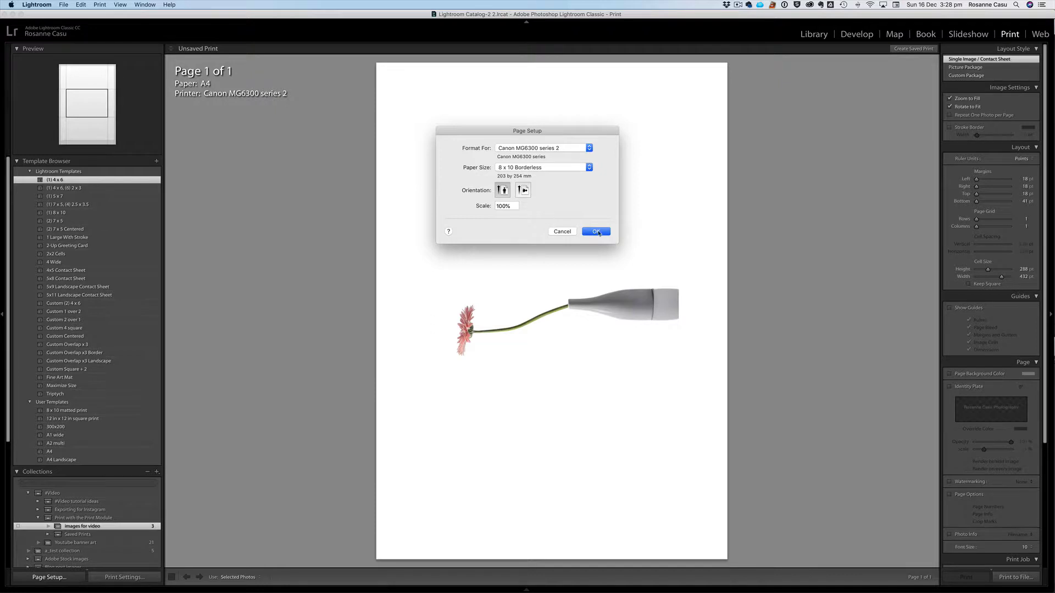
{"action": "left_click", "coordinate": [596, 232]}
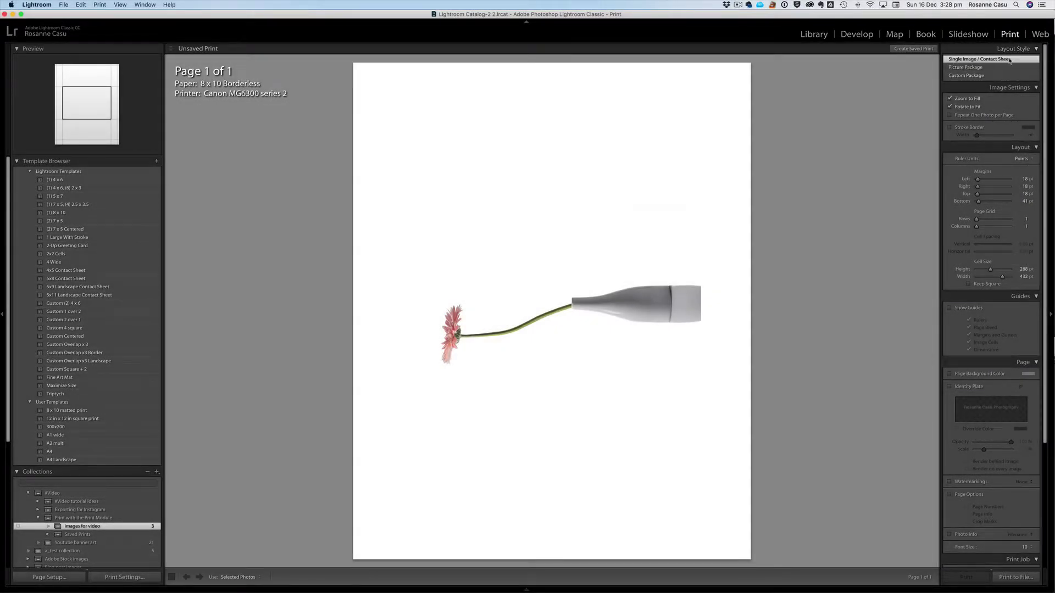
Turn off Rotate to Fit for the photo and give it a stroke border
{"action": "left_click", "coordinate": [949, 107]}
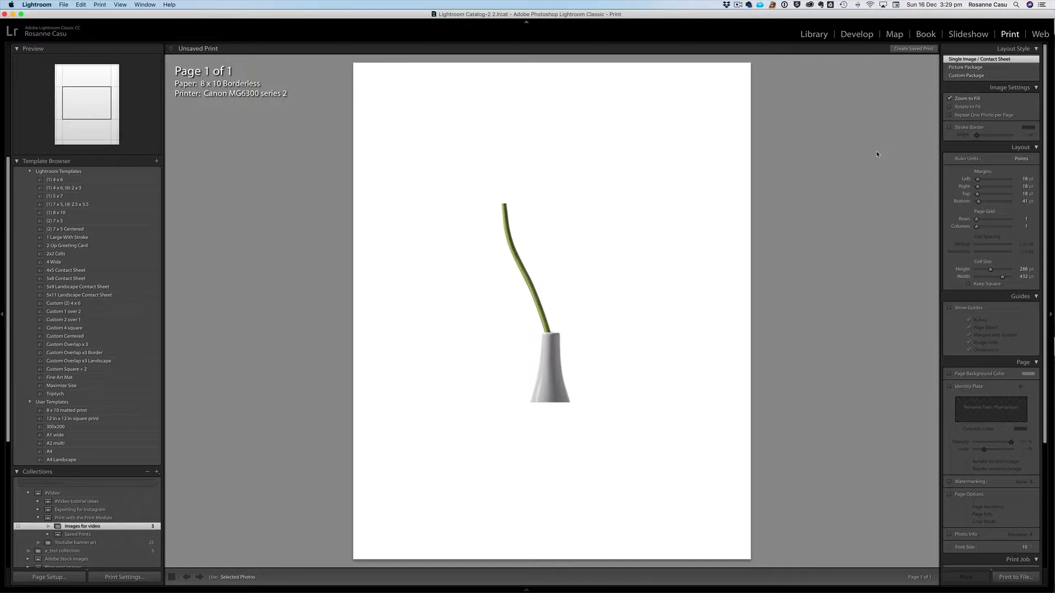
{"action": "left_click", "coordinate": [950, 128]}
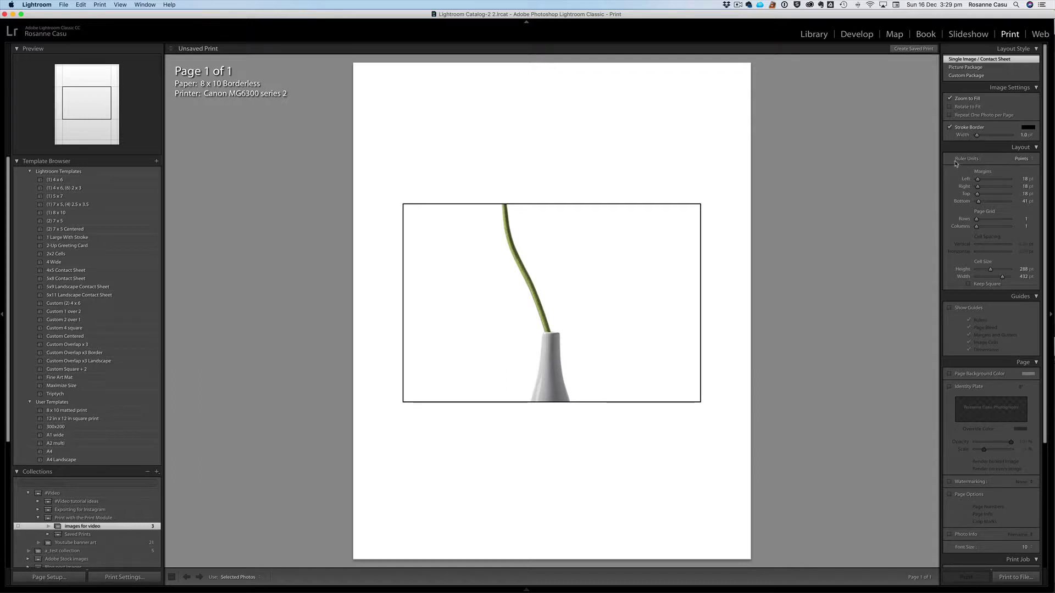
Change the layout ruler units to inches and reduce all four page margins to 0.00 in
{"action": "left_click", "coordinate": [1032, 159]}
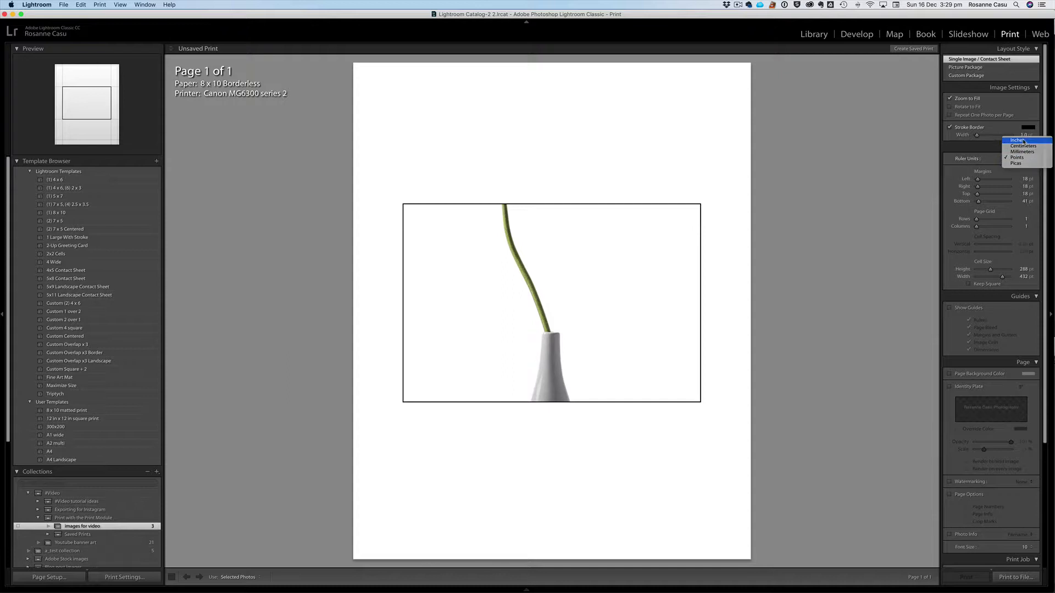
{"action": "left_click", "coordinate": [1023, 141]}
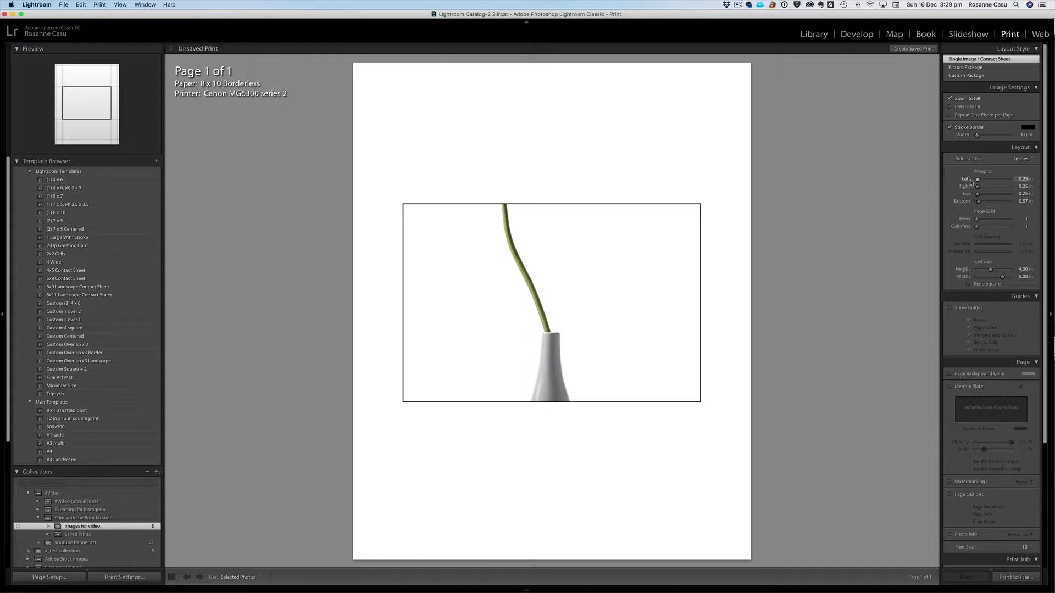
{"action": "left_click_drag", "start_coordinate": [971, 182], "coordinate": [962, 204]}
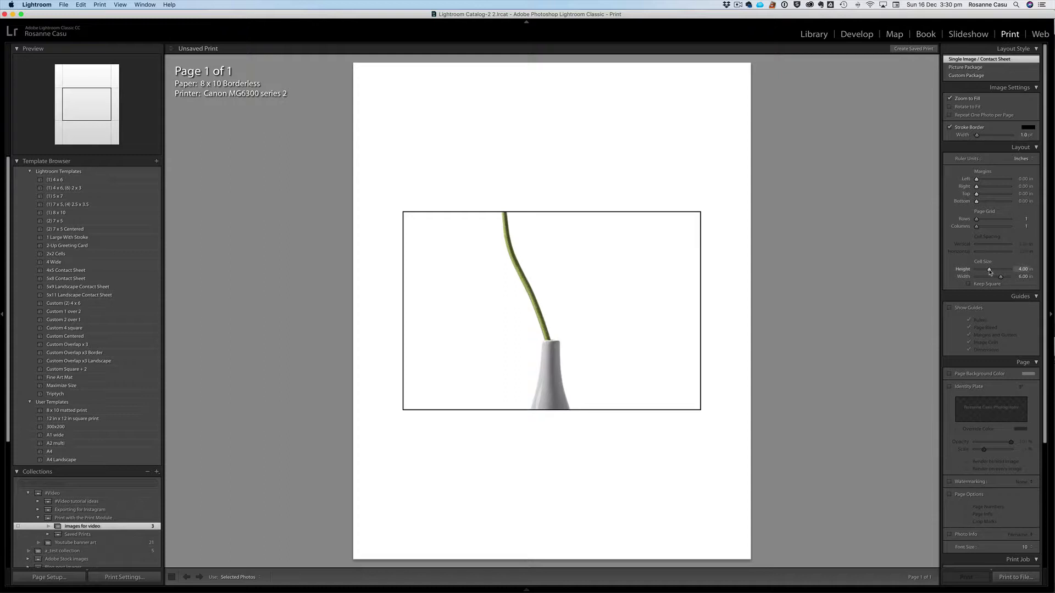
Set the image cell size to 6 in high and 4 in wide
{"action": "left_click_drag", "start_coordinate": [990, 271], "coordinate": [999, 273]}
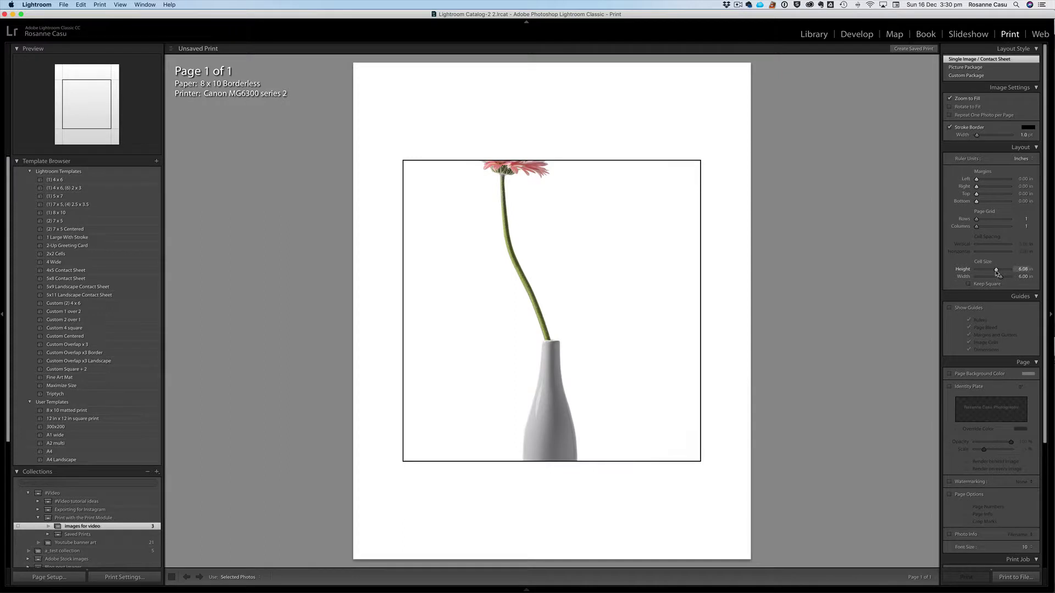
{"action": "left_click", "coordinate": [1020, 269]}
{"action": "type", "text": "6"}
{"action": "key", "text": "Tab"}
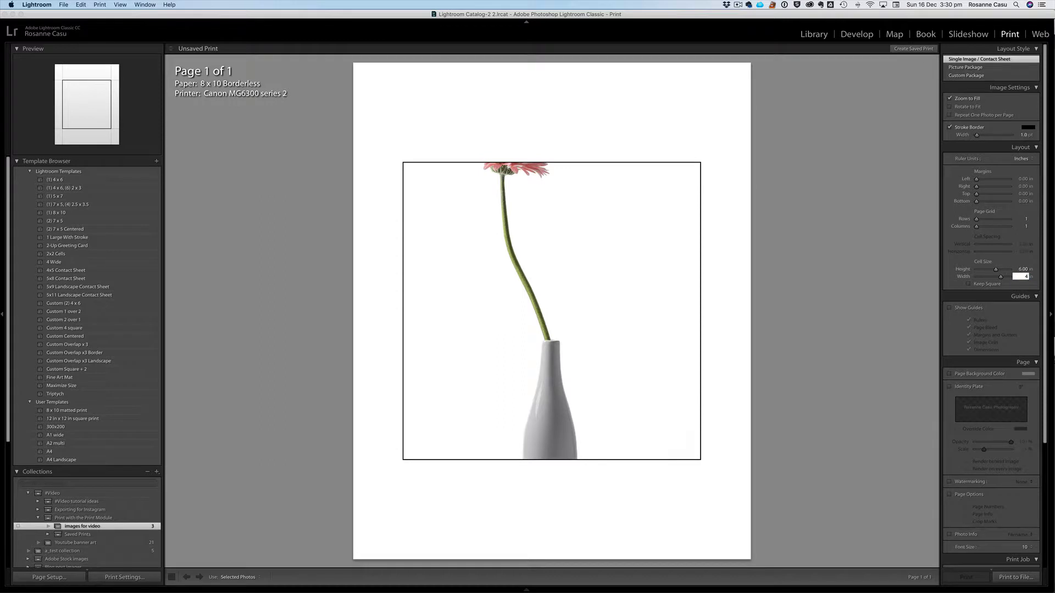
{"action": "key", "text": "Tab"}
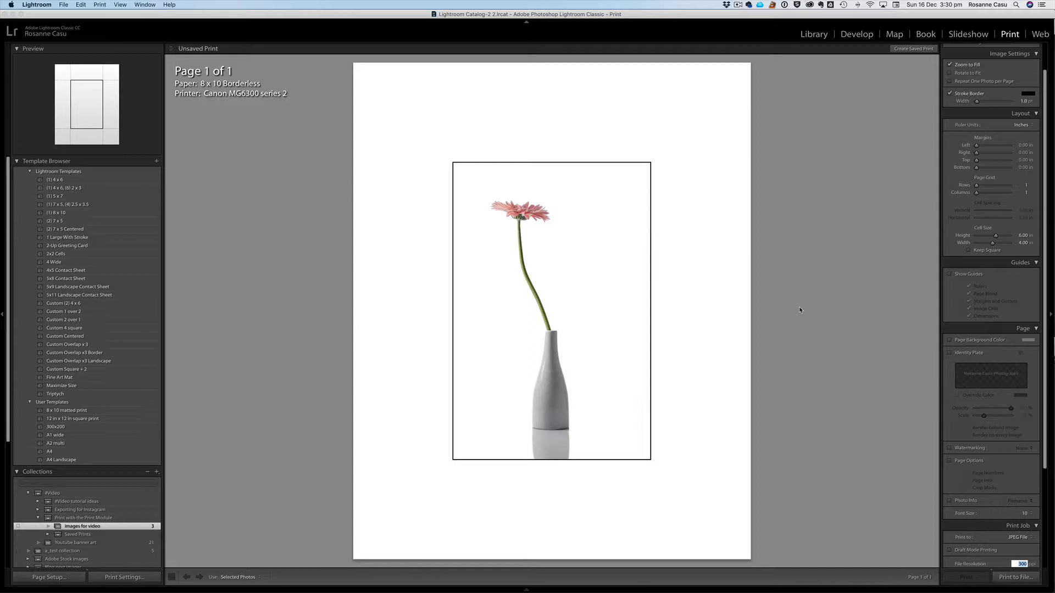
Show the layout guides and set the bottom page margin to 1 in
{"action": "left_click", "coordinate": [965, 277]}
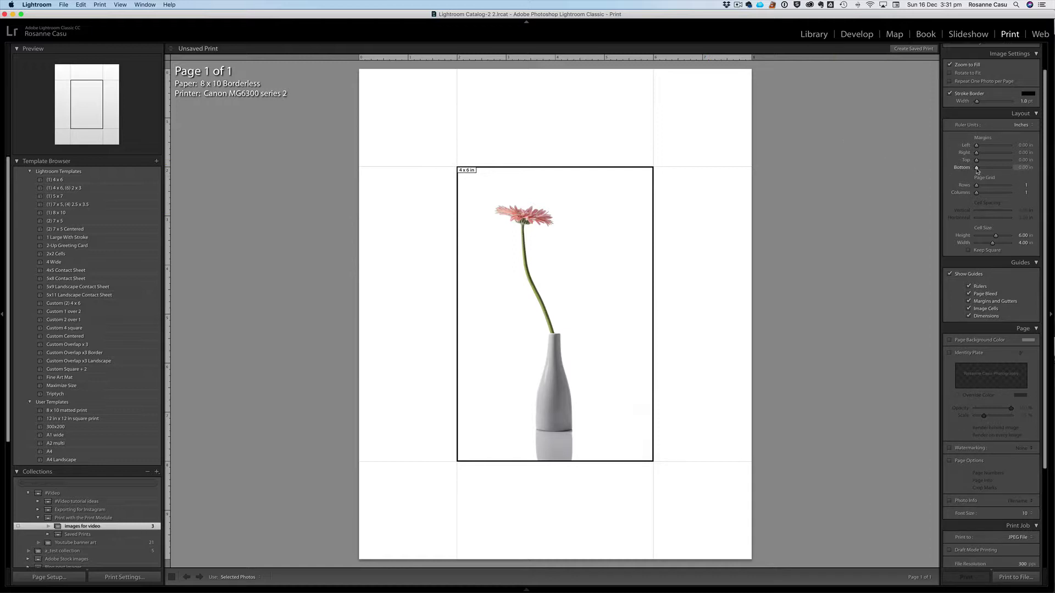
{"action": "left_click_drag", "start_coordinate": [977, 171], "coordinate": [981, 171]}
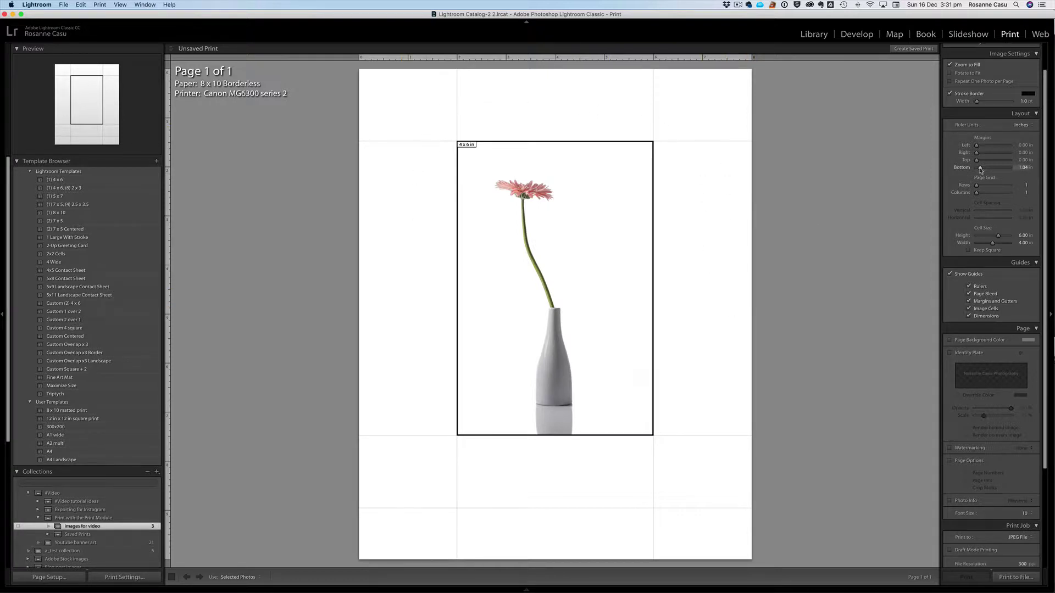
{"action": "left_click_drag", "start_coordinate": [982, 171], "coordinate": [980, 171]}
{"action": "left_click", "coordinate": [1020, 168]}
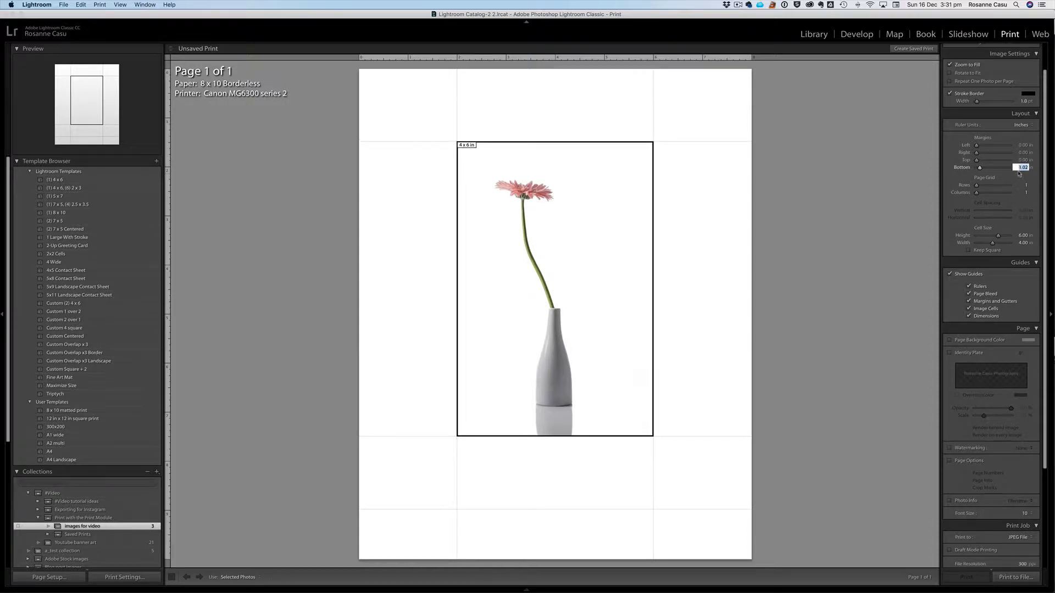
{"action": "type", "text": "1"}
{"action": "key", "text": "Return"}
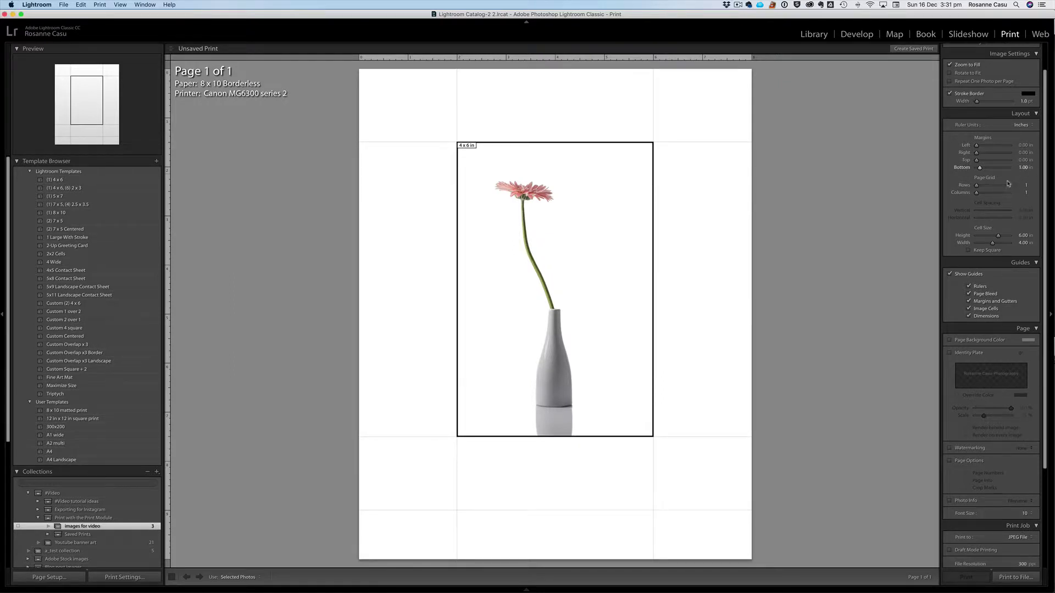
Enable the identity plate on the page and choose the 2018 photography signature plate
{"action": "left_click", "coordinate": [950, 354]}
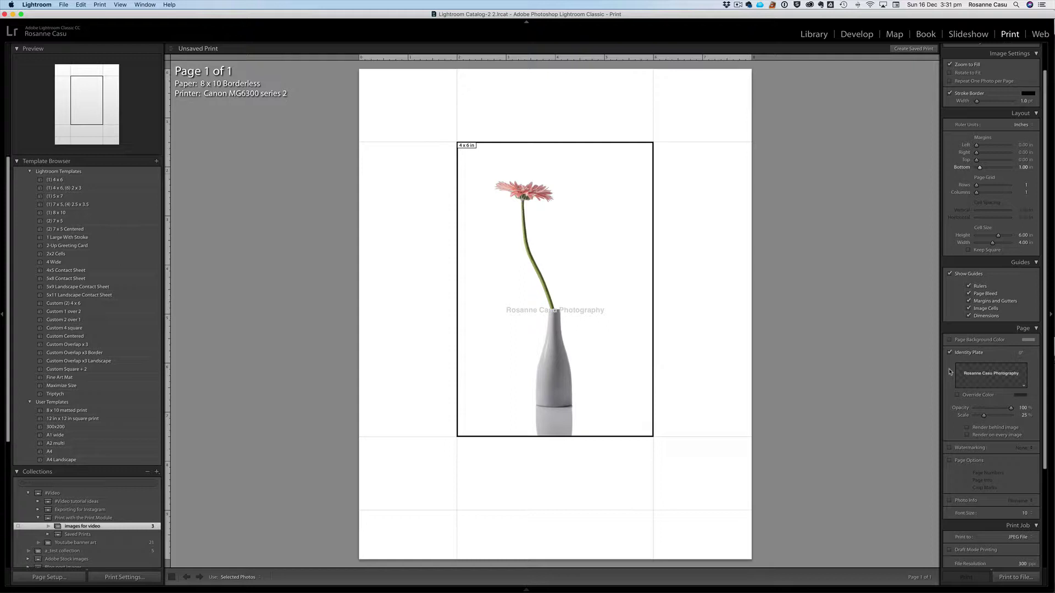
{"action": "left_click", "coordinate": [1025, 388]}
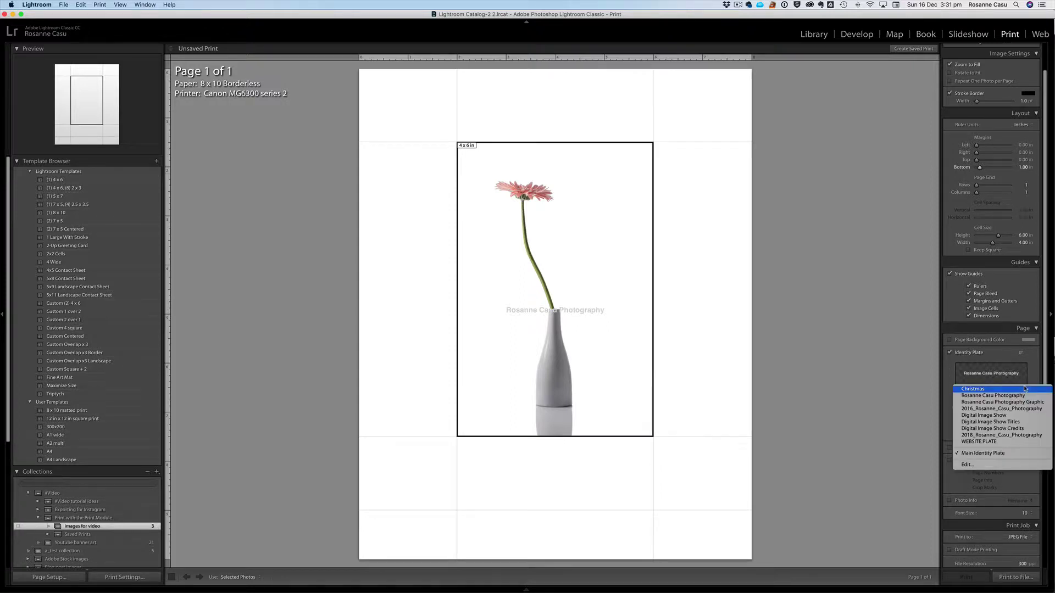
{"action": "left_click", "coordinate": [994, 435]}
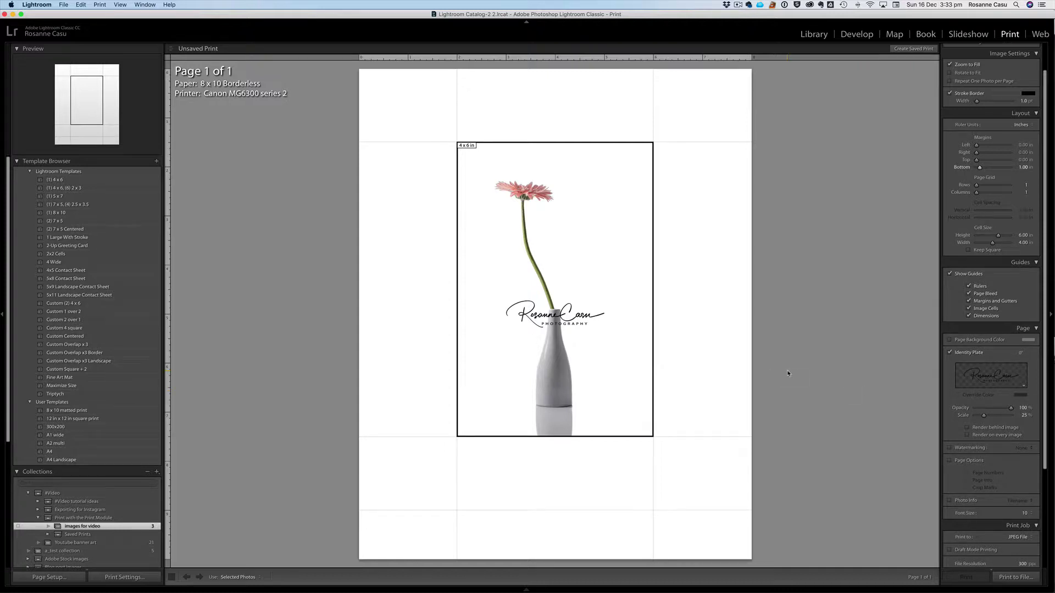
Move the signature identity plate straight down into the white space below the framed photo
{"action": "left_click", "coordinate": [572, 320]}
{"action": "key", "text": "Down"}
{"action": "key", "text": "Down"}
{"action": "key", "text": "Down"}
{"action": "key", "text": "Down"}
{"action": "key", "text": "Down"}
{"action": "key", "text": "Down"}
{"action": "key", "text": "Down"}
{"action": "key", "text": "Down"}
{"action": "key", "text": "Down"}
{"action": "key", "text": "Down"}
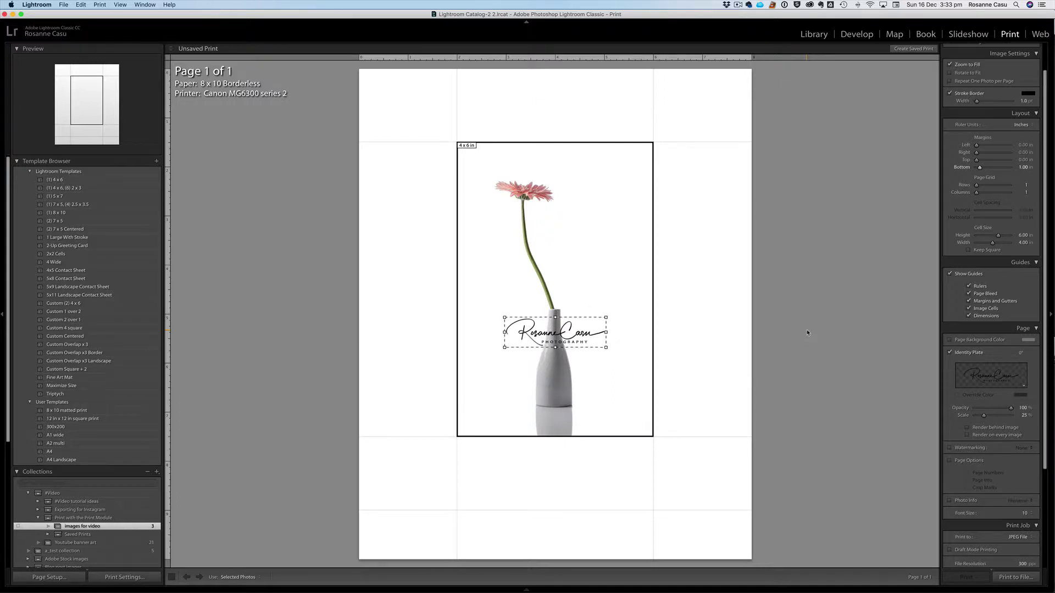
{"action": "key", "text": "Down"}
{"action": "key", "text": "Down"}
{"action": "key", "text": "Down"}
{"action": "key", "text": "Down"}
{"action": "key", "text": "Down"}
{"action": "key", "text": "Down"}
{"action": "key", "text": "Down"}
{"action": "key", "text": "Down"}
{"action": "key", "text": "Down"}
{"action": "key", "text": "Down"}
{"action": "key", "text": "Down"}
{"action": "key", "text": "Down"}
{"action": "key", "text": "Down"}
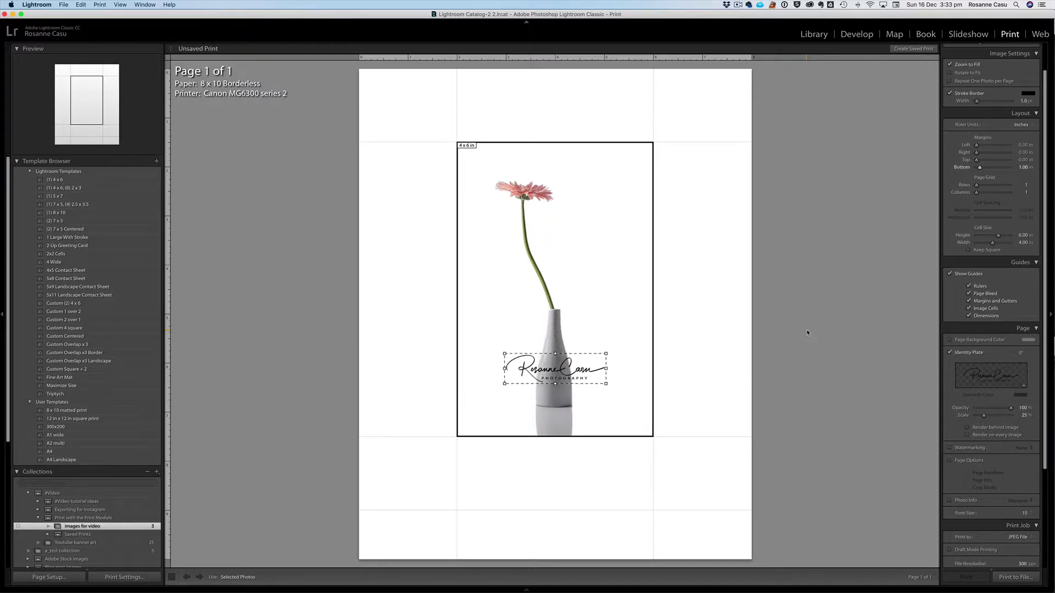
{"action": "key", "text": "Down"}
{"action": "key", "text": "Down"}
{"action": "key", "text": "Down"}
{"action": "key", "text": "Down"}
{"action": "key", "text": "Down"}
{"action": "key", "text": "Down"}
{"action": "key", "text": "Down"}
{"action": "key", "text": "Down"}
{"action": "key", "text": "Down"}
{"action": "key", "text": "Down"}
{"action": "key", "text": "Down"}
{"action": "key", "text": "Down"}
{"action": "key", "text": "Down"}
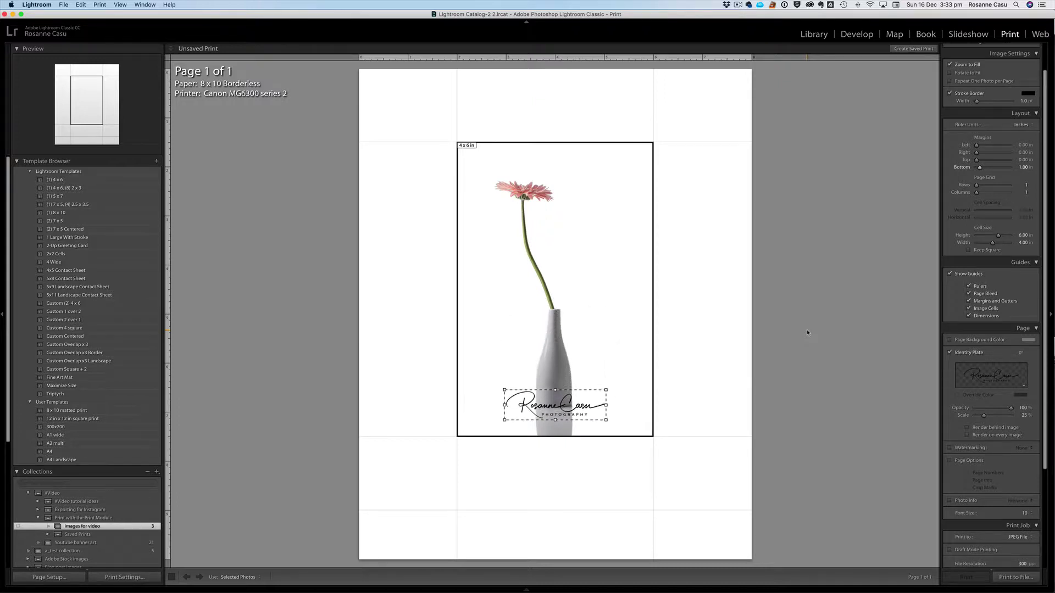
{"action": "key", "text": "Down"}
{"action": "key", "text": "Down"}
{"action": "key", "text": "Down"}
{"action": "key", "text": "Down"}
{"action": "key", "text": "Down"}
{"action": "key", "text": "Down"}
{"action": "key", "text": "Down"}
{"action": "key", "text": "Down"}
{"action": "key", "text": "Down"}
{"action": "key", "text": "Down"}
{"action": "key", "text": "Down"}
{"action": "key", "text": "Down"}
{"action": "key", "text": "Down"}
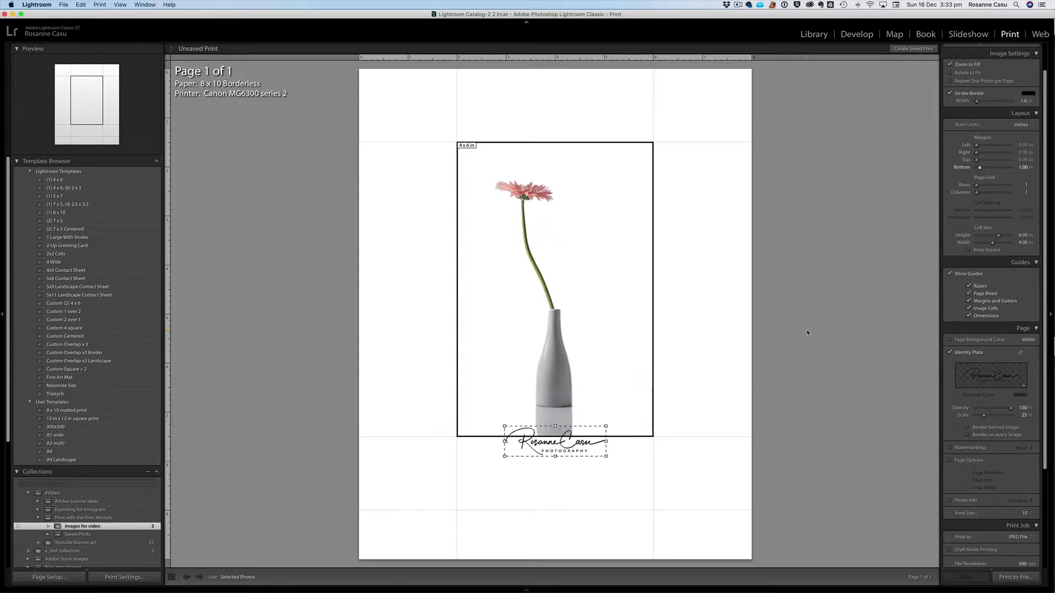
{"action": "key", "text": "Down"}
{"action": "key", "text": "Down"}
{"action": "key", "text": "Down"}
{"action": "key", "text": "Down"}
{"action": "key", "text": "Down"}
{"action": "key", "text": "Down"}
{"action": "key", "text": "Down"}
{"action": "key", "text": "Down"}
{"action": "key", "text": "Down"}
{"action": "key", "text": "Down"}
{"action": "key", "text": "Down"}
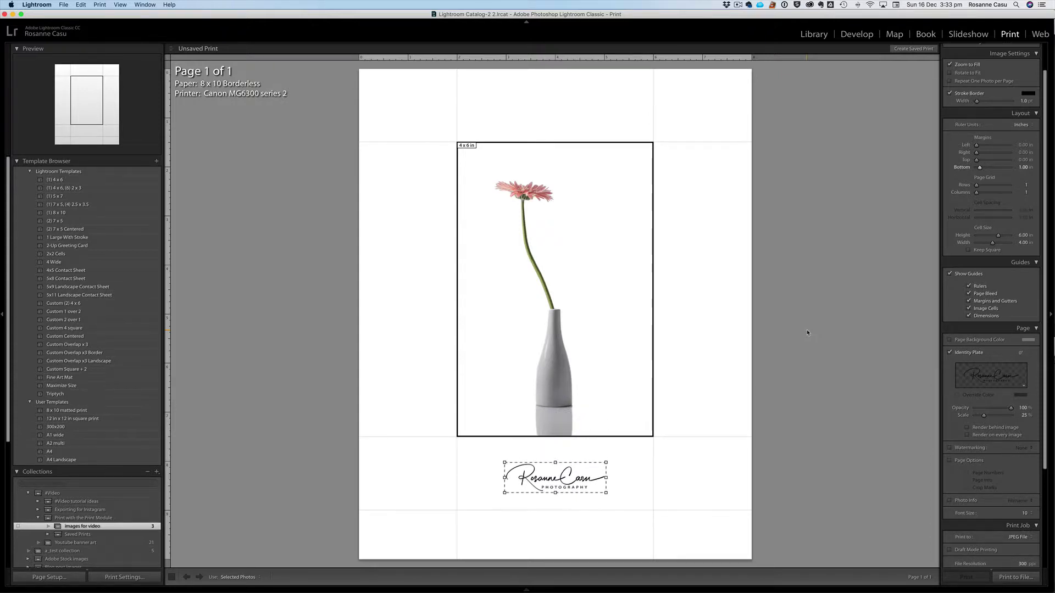
{"action": "key", "text": "Down"}
{"action": "key", "text": "Down"}
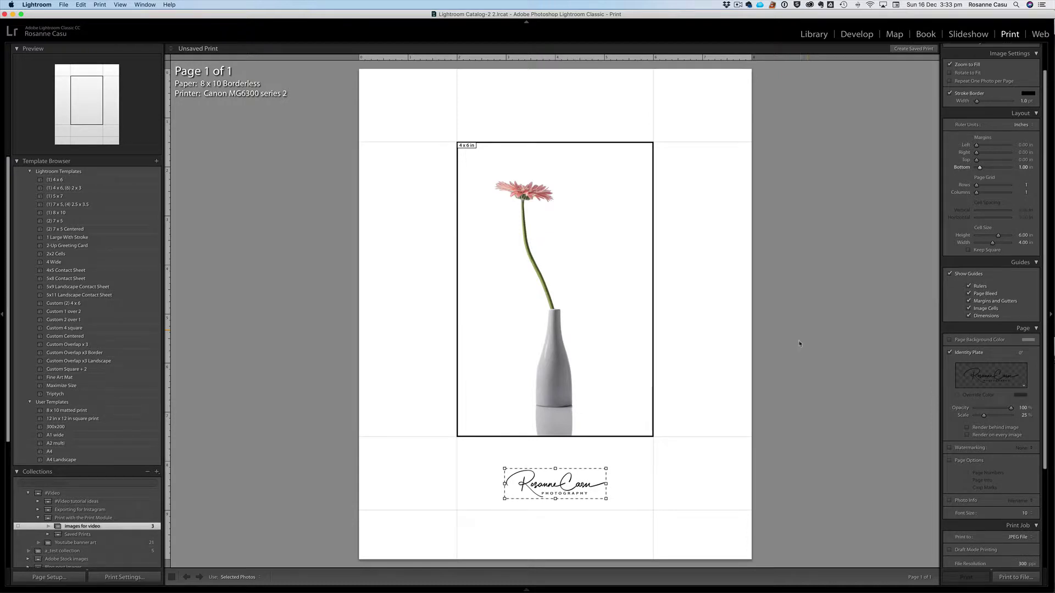
Hide the layout guides, shift the signature plate slightly lower under the photo, and deselect it
{"action": "left_click", "coordinate": [959, 276]}
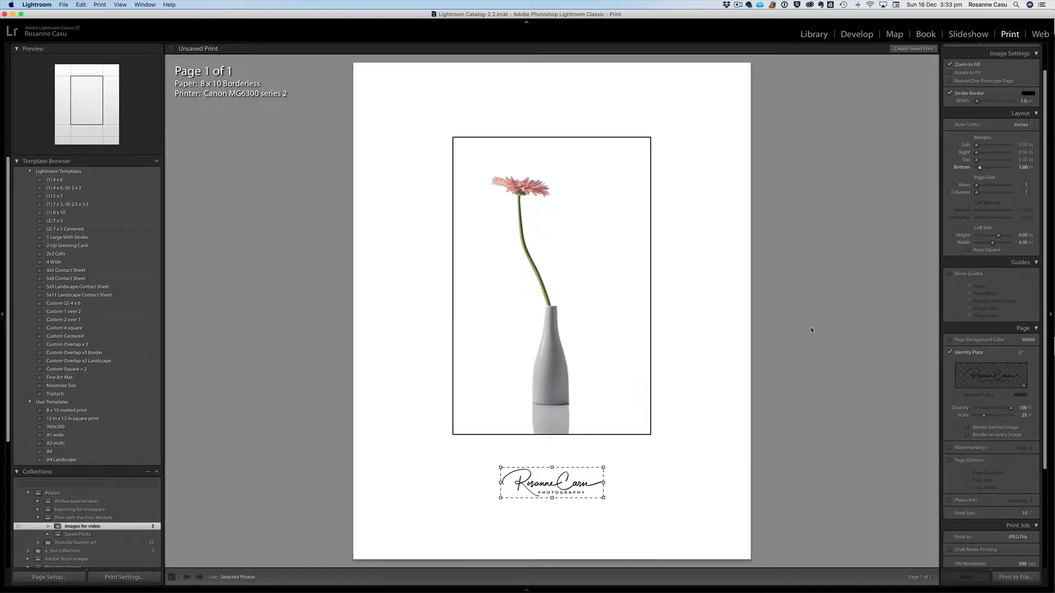
{"action": "left_click", "coordinate": [817, 494]}
{"action": "left_click", "coordinate": [564, 483]}
{"action": "left_click_drag", "start_coordinate": [564, 483], "coordinate": [565, 488]}
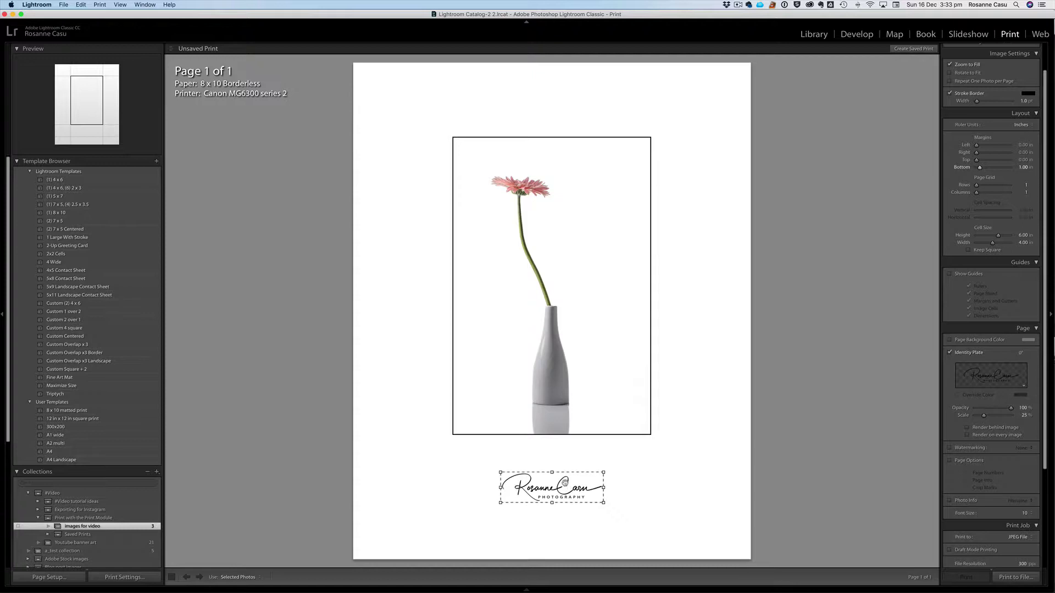
{"action": "left_click", "coordinate": [832, 482]}
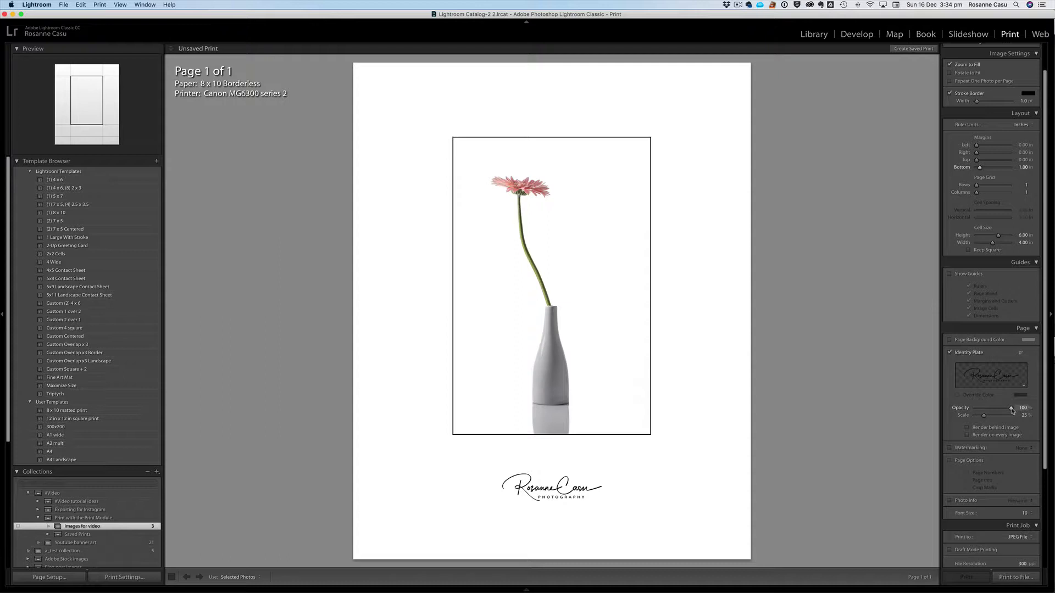
Reduce the identity plate's opacity to 30% and enlarge its scale to 30%
{"action": "left_click_drag", "start_coordinate": [1011, 410], "coordinate": [987, 412]}
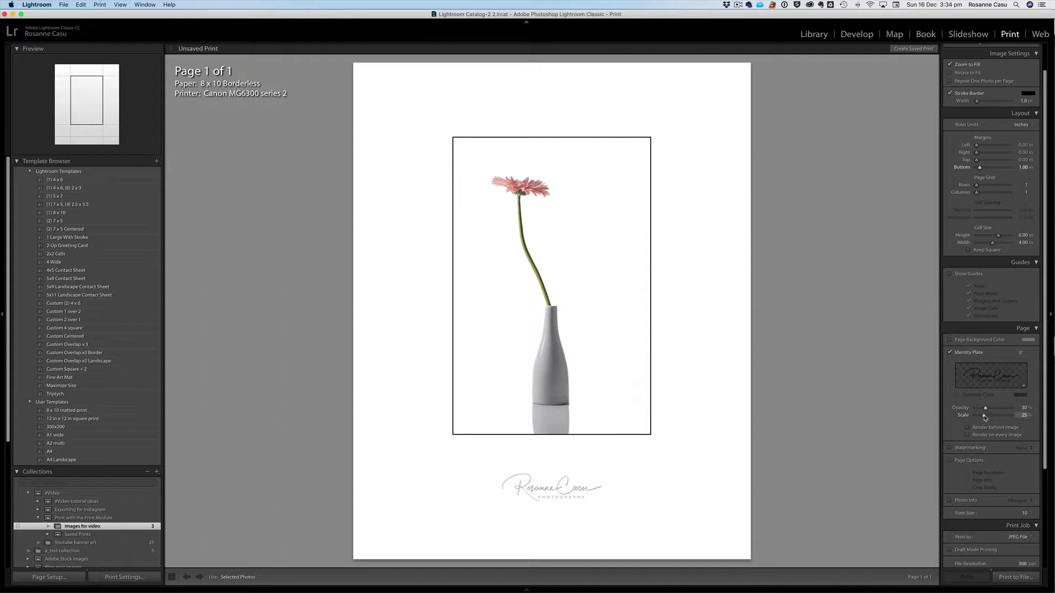
{"action": "left_click_drag", "start_coordinate": [986, 417], "coordinate": [987, 417]}
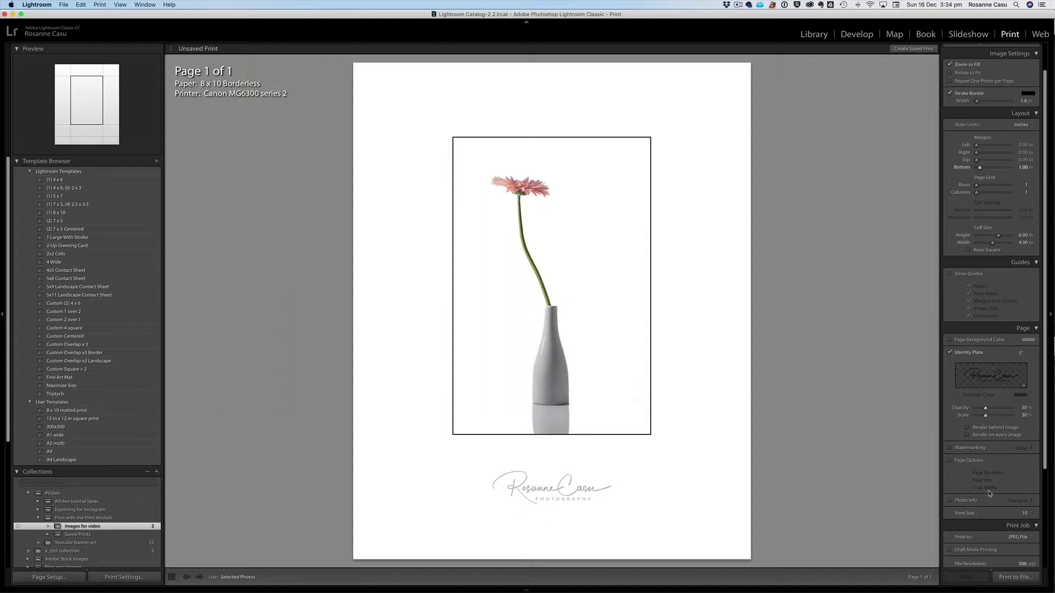
{"action": "scroll", "coordinate": [989, 493], "scroll_direction": "down", "scroll_amount": 5}
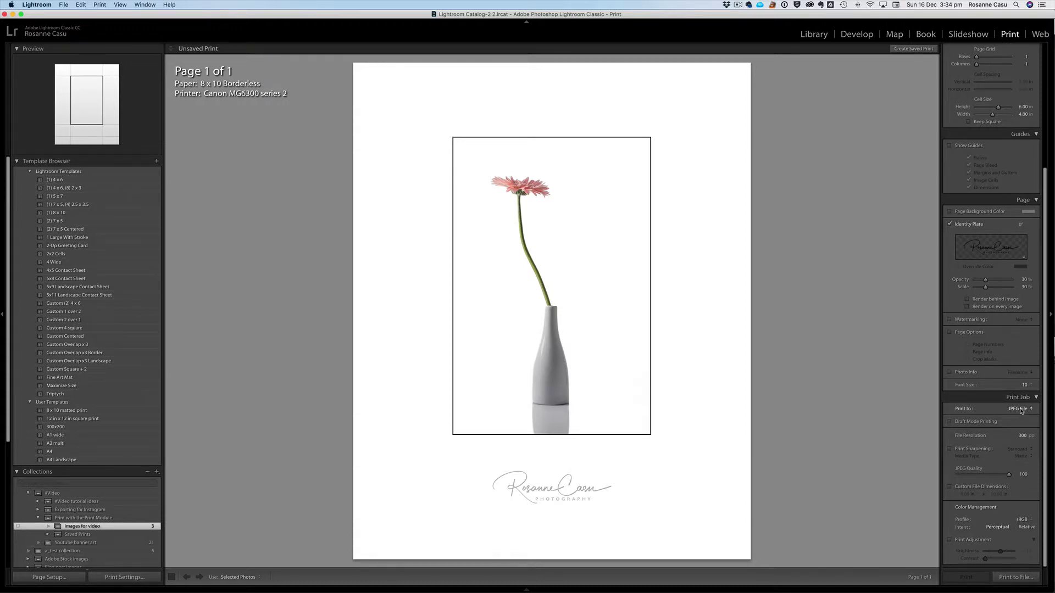
Send the print job to the printer instead of a JPEG file, and review the sharpening, media type and color profile choices
{"action": "left_click", "coordinate": [1021, 411]}
{"action": "left_click", "coordinate": [1010, 402]}
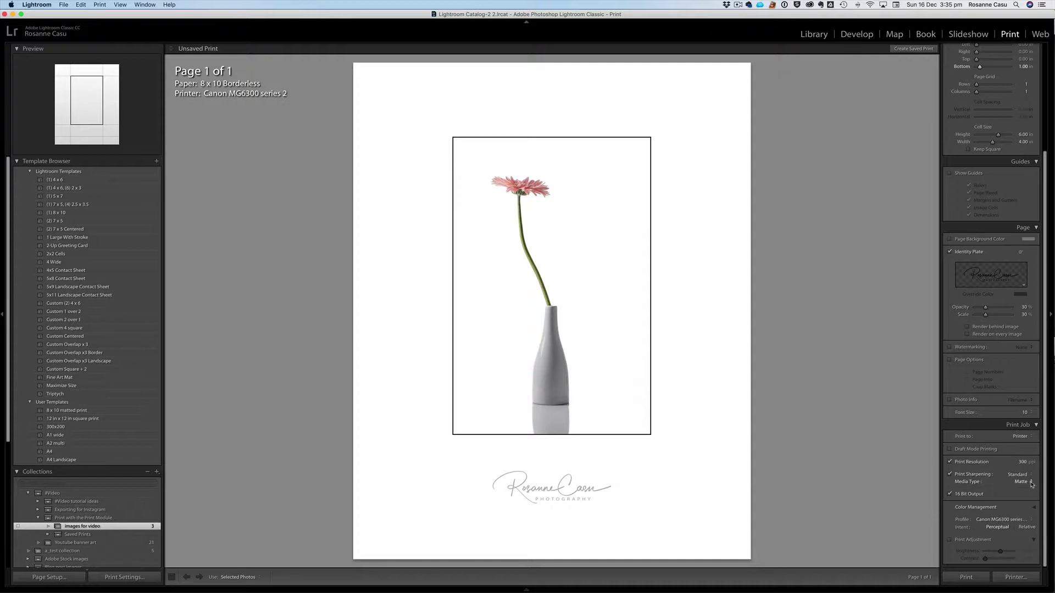
{"action": "left_click", "coordinate": [1032, 483]}
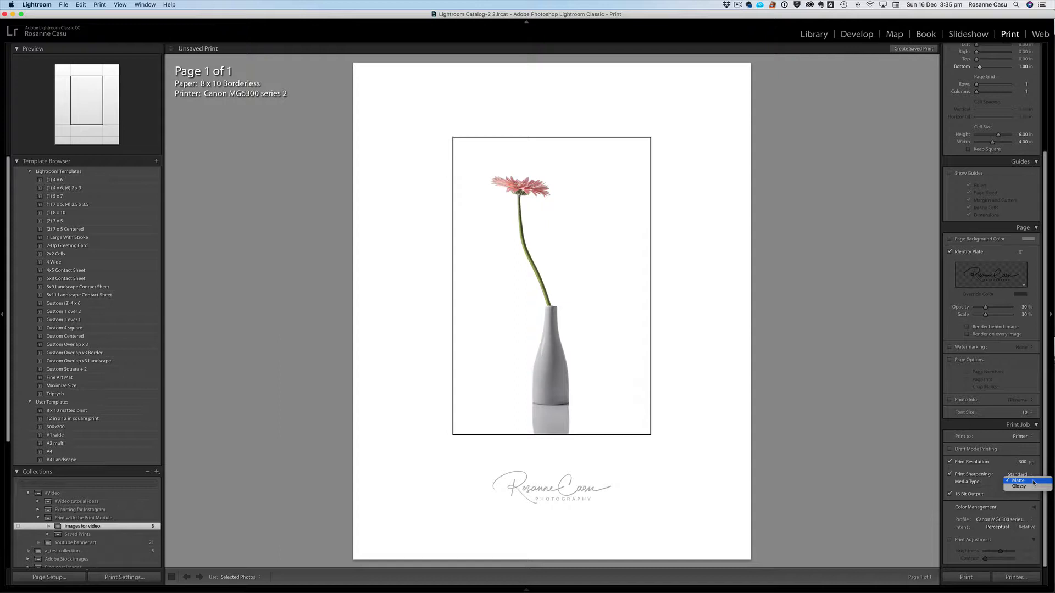
{"action": "left_click", "coordinate": [994, 482]}
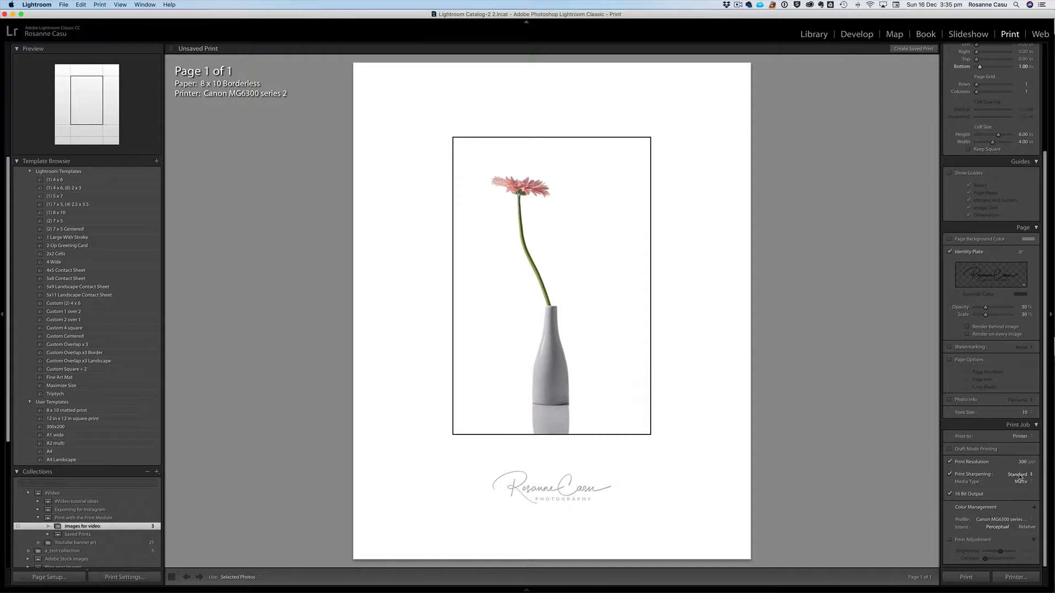
{"action": "left_click", "coordinate": [1020, 476]}
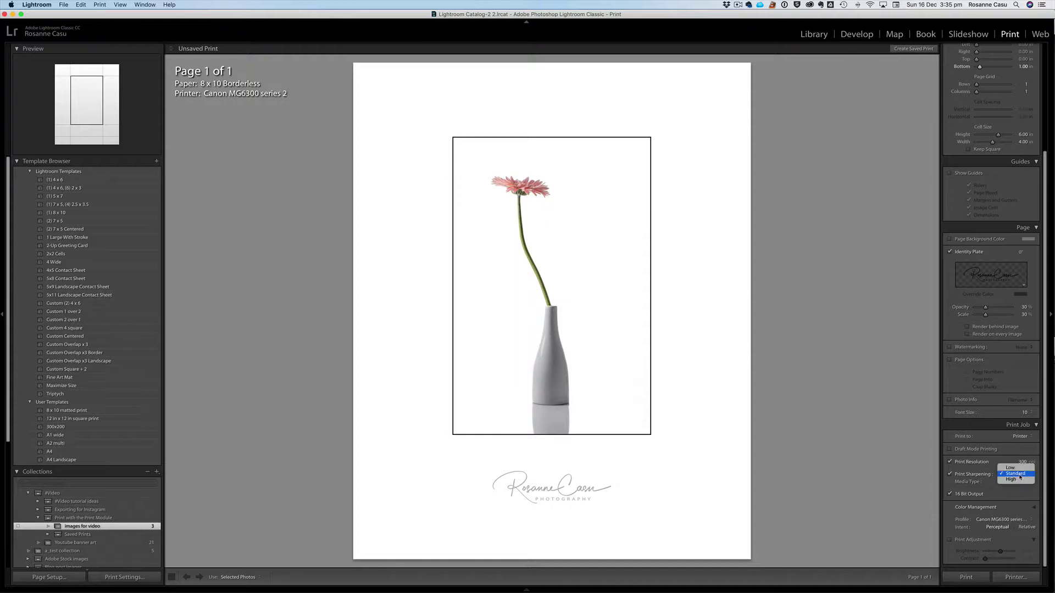
{"action": "left_click", "coordinate": [989, 484]}
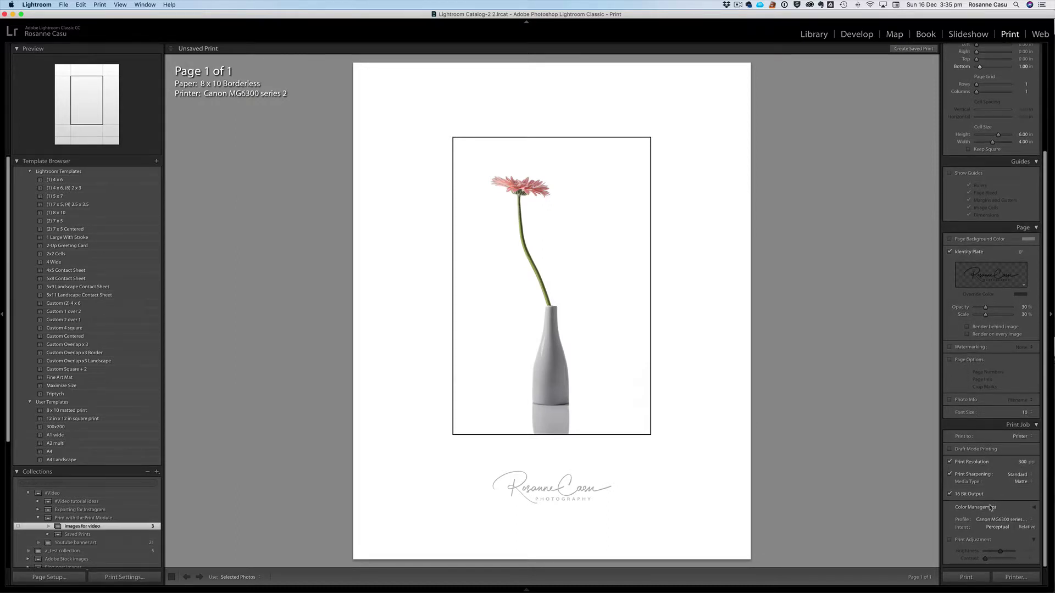
{"action": "left_click", "coordinate": [1031, 521]}
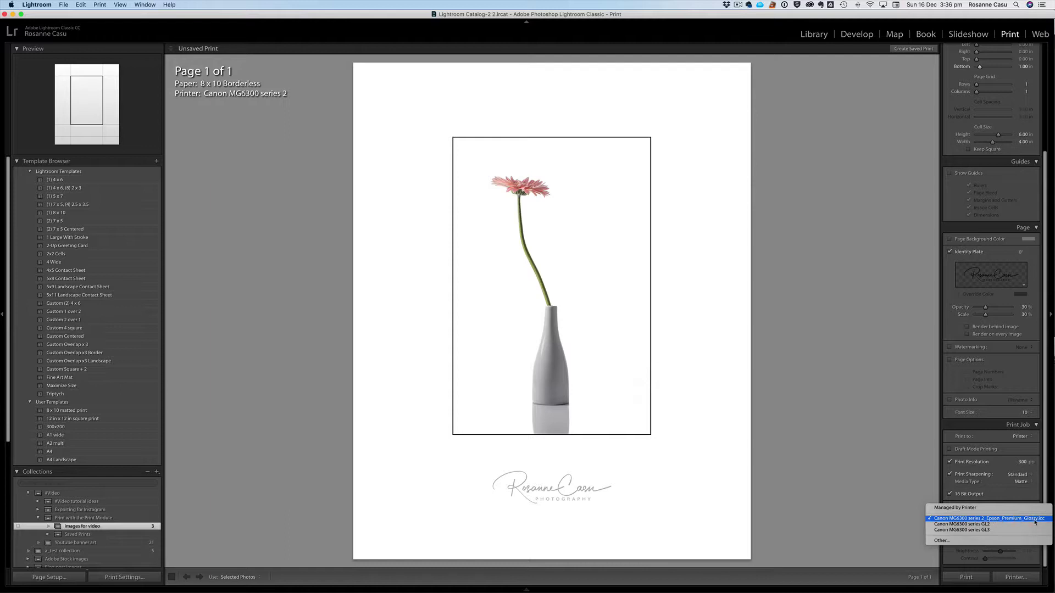
{"action": "left_click", "coordinate": [975, 530]}
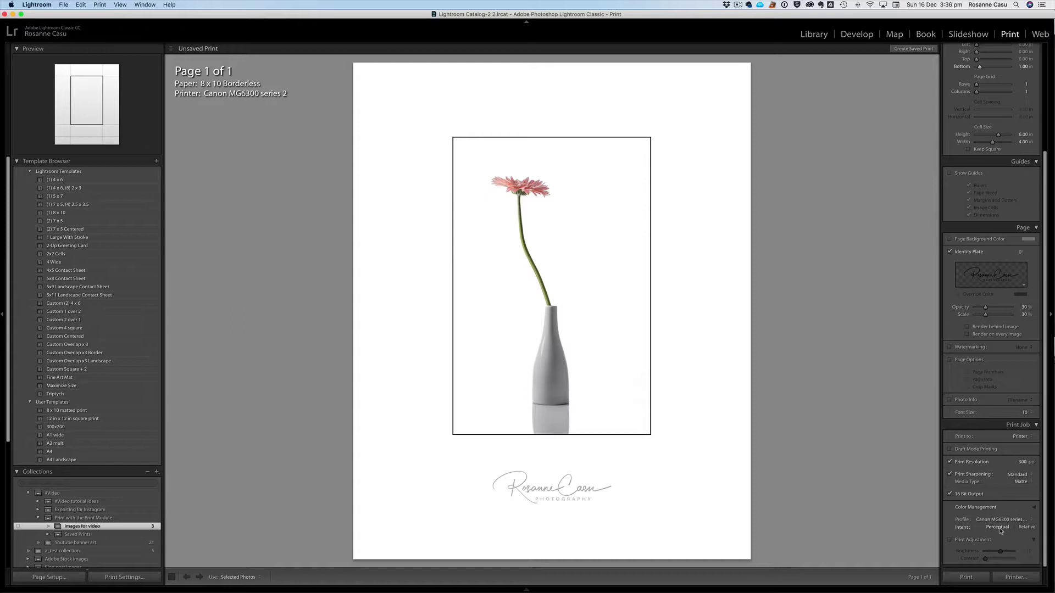
{"action": "left_click", "coordinate": [1017, 580]}
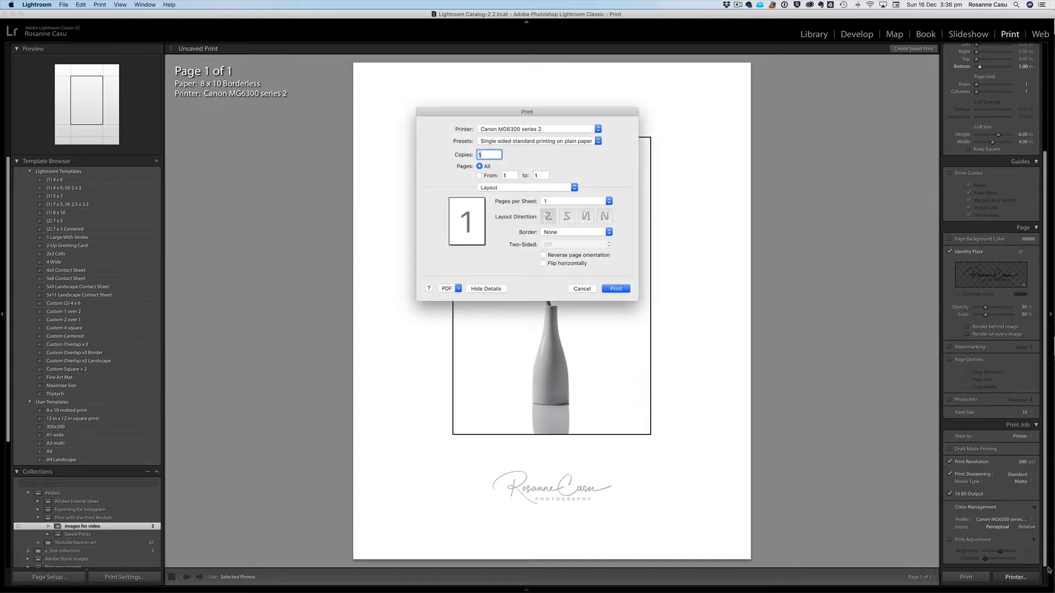
{"action": "left_click", "coordinate": [598, 142]}
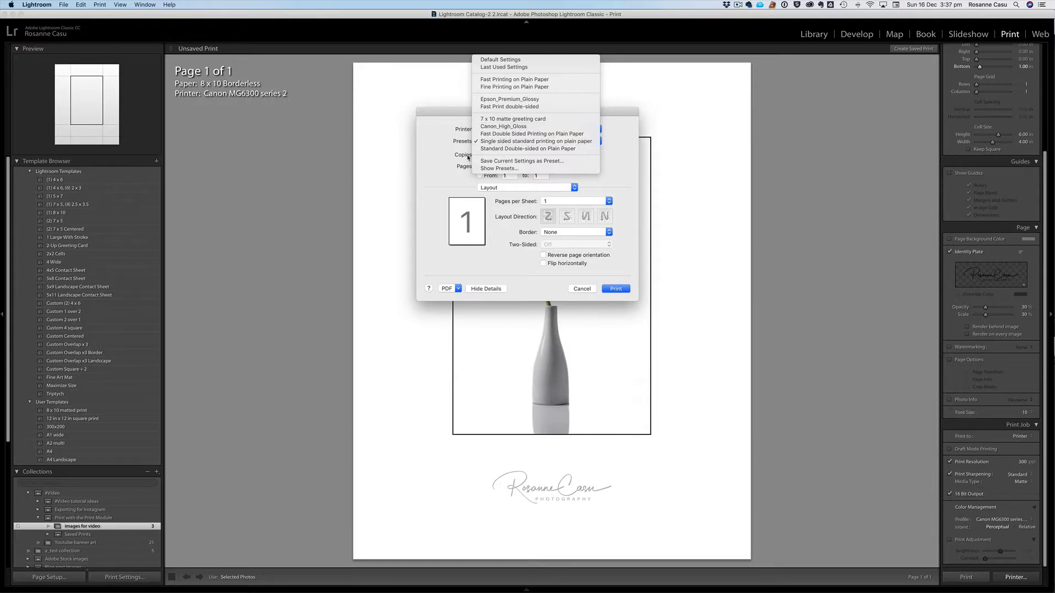
{"action": "left_click", "coordinate": [437, 177]}
{"action": "left_click", "coordinate": [542, 188]}
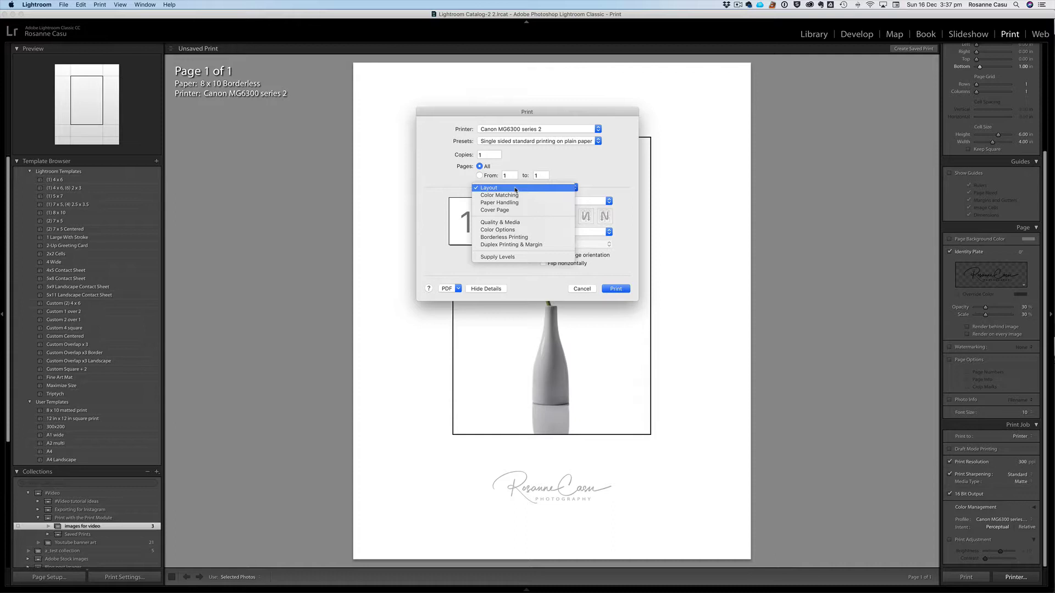
{"action": "left_click", "coordinate": [523, 223]}
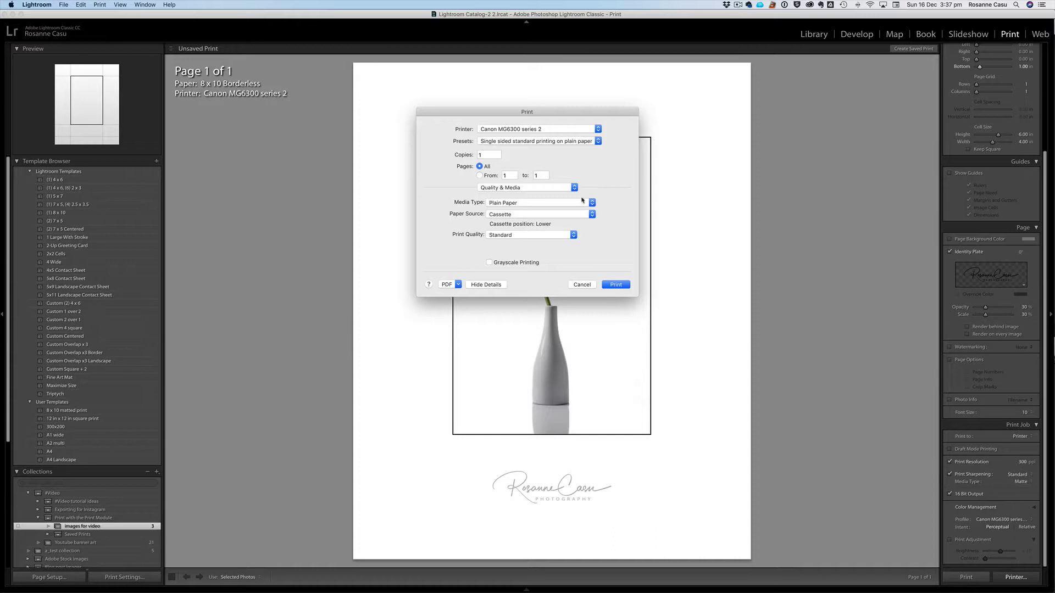
{"action": "left_click", "coordinate": [592, 202]}
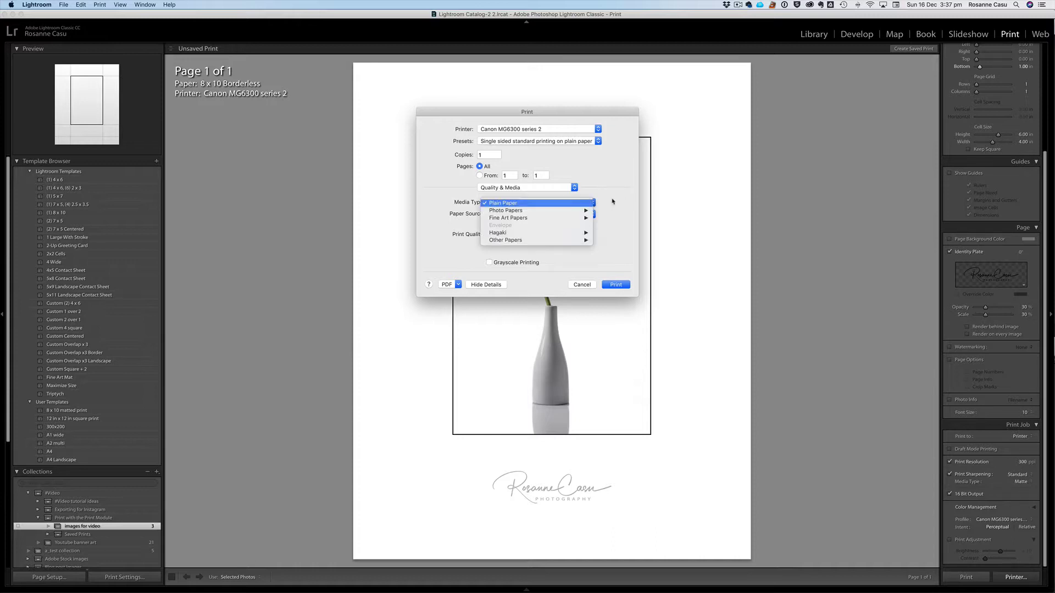
{"action": "mouse_move", "coordinate": [527, 210]}
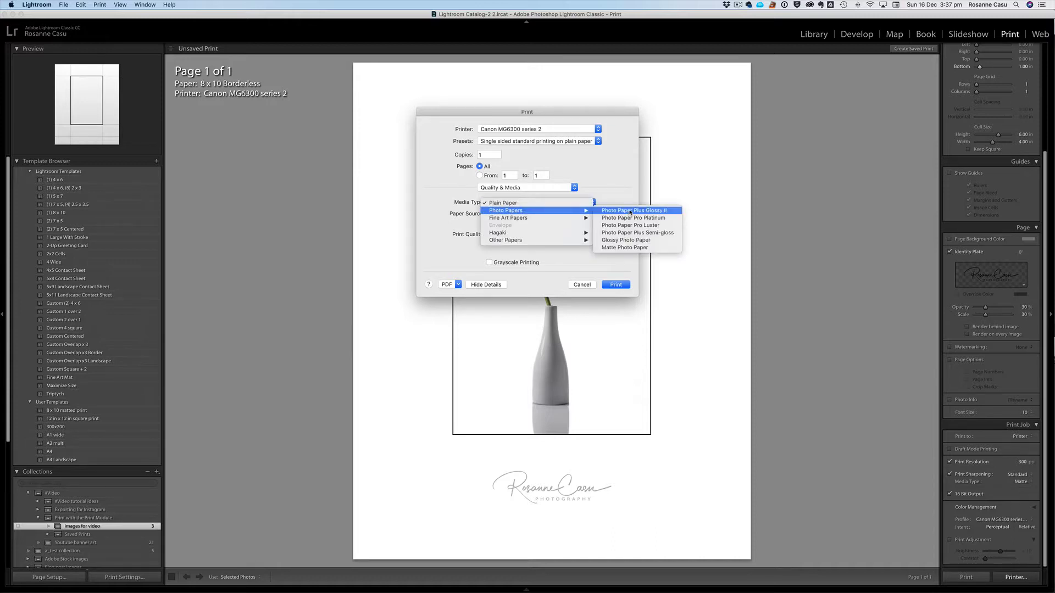
{"action": "left_click", "coordinate": [629, 213]}
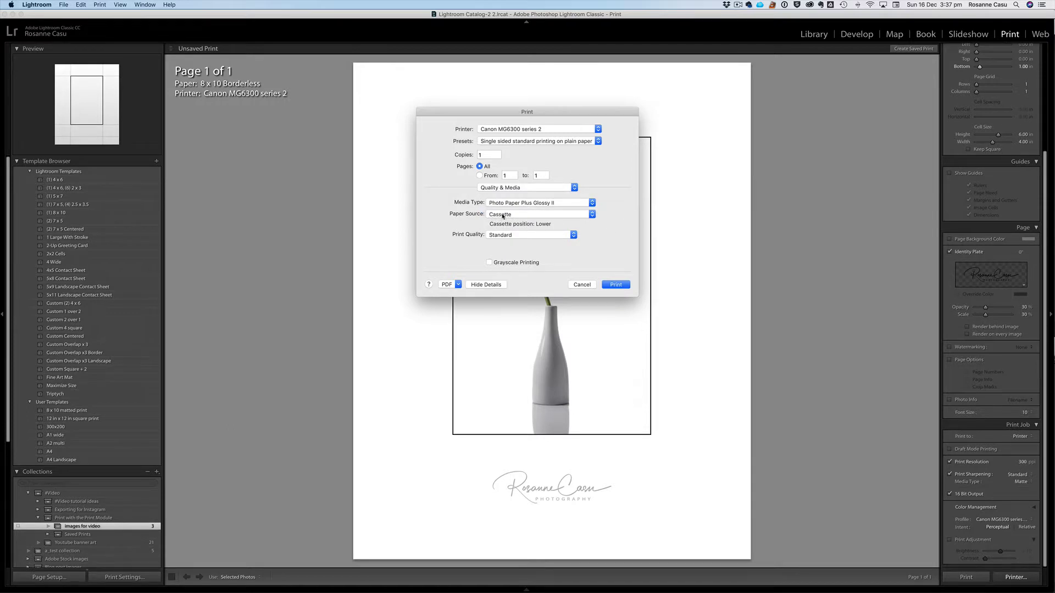
{"action": "left_click", "coordinate": [581, 285]}
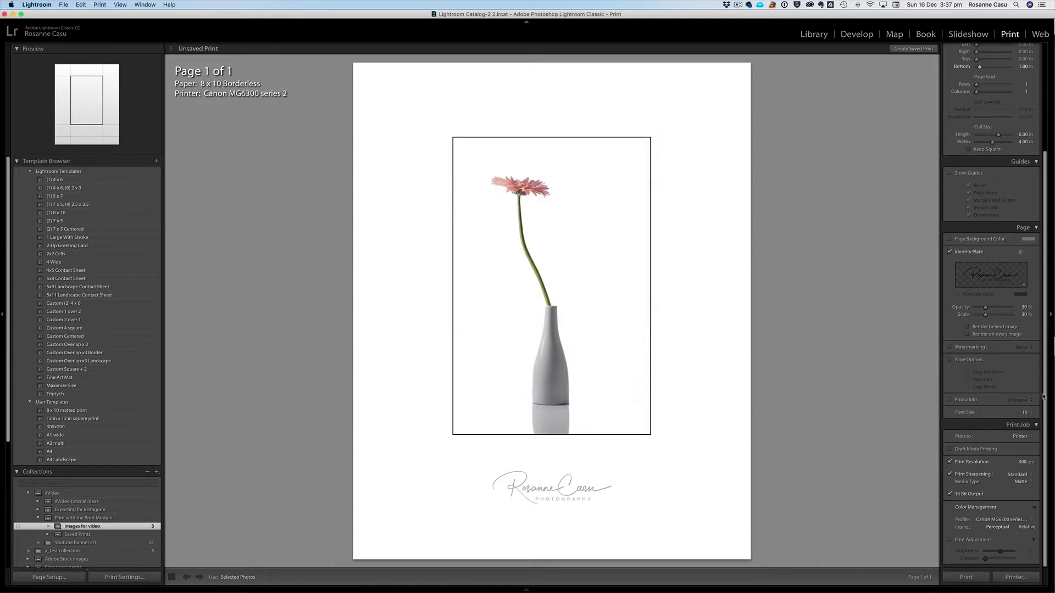
Set the print sharpening media type to Glossy
{"action": "left_click", "coordinate": [1025, 485]}
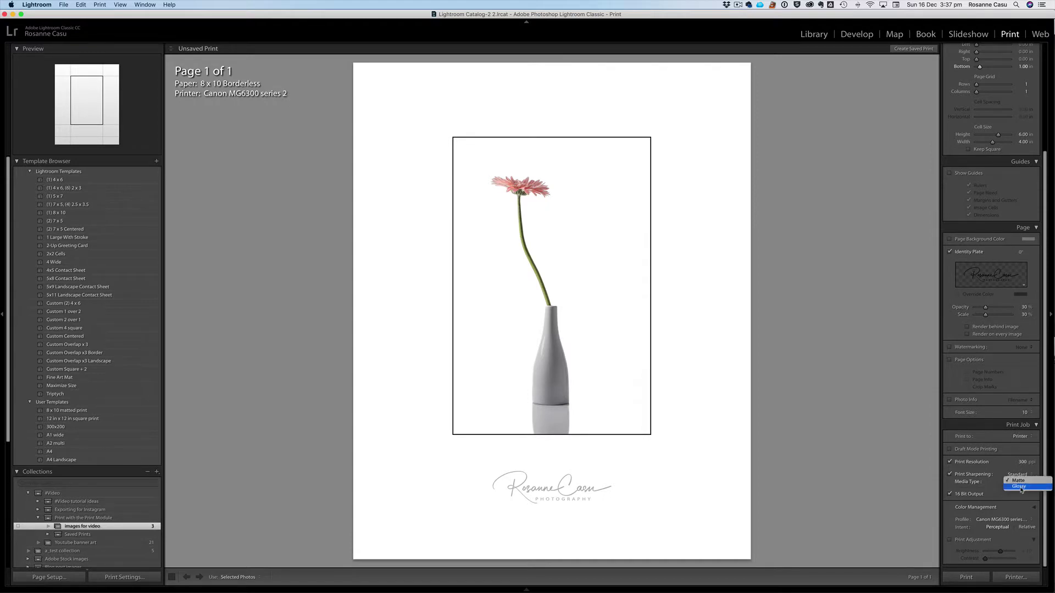
{"action": "left_click", "coordinate": [1023, 487]}
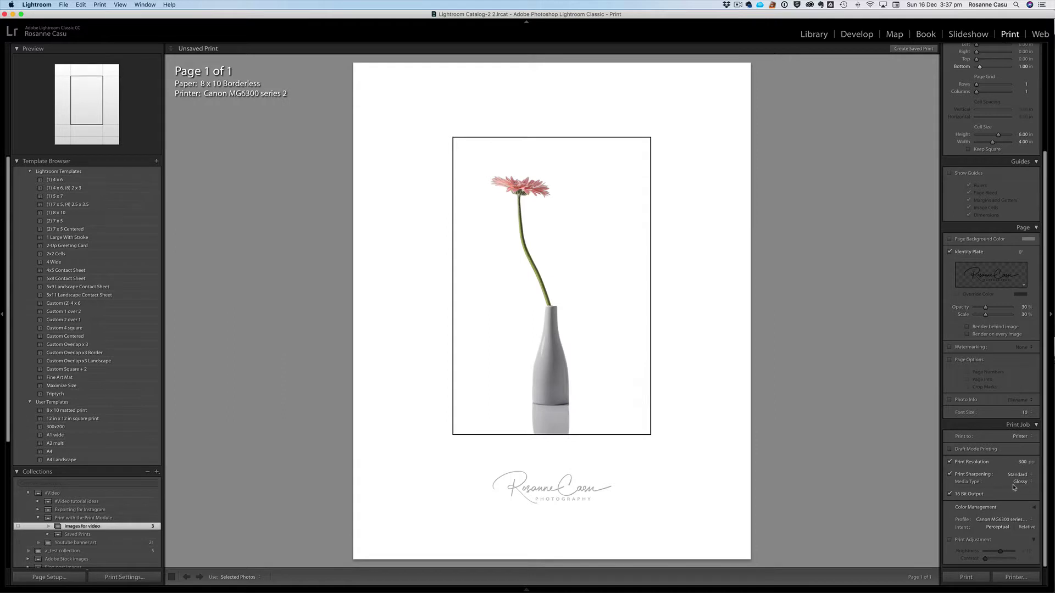
Set the printer's media type to Photo Paper Plus Glossy II and print quality to High, and close the print dialog without printing
{"action": "left_click", "coordinate": [1016, 578]}
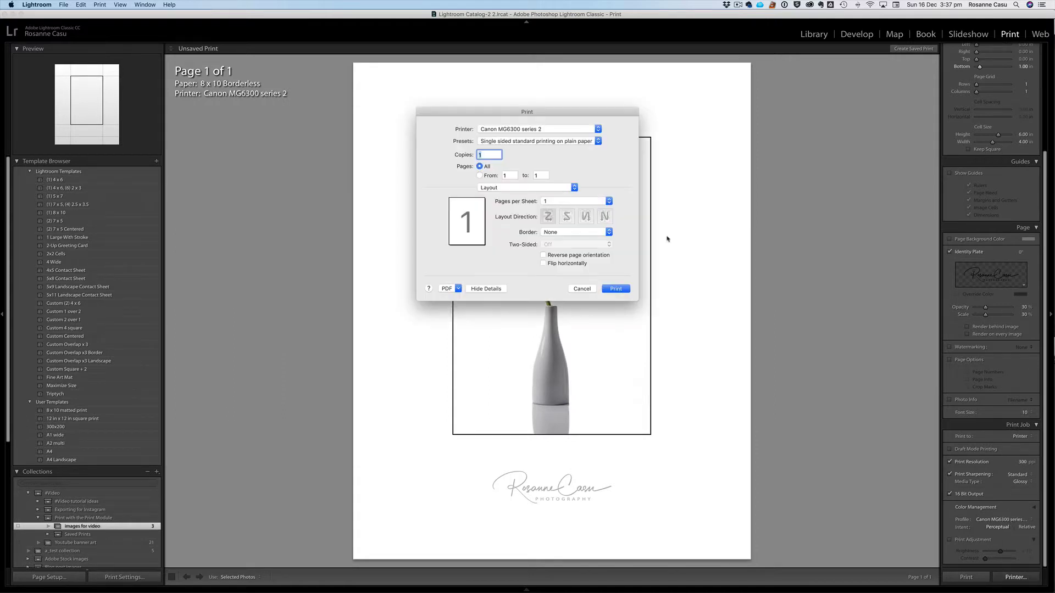
{"action": "left_click", "coordinate": [489, 187]}
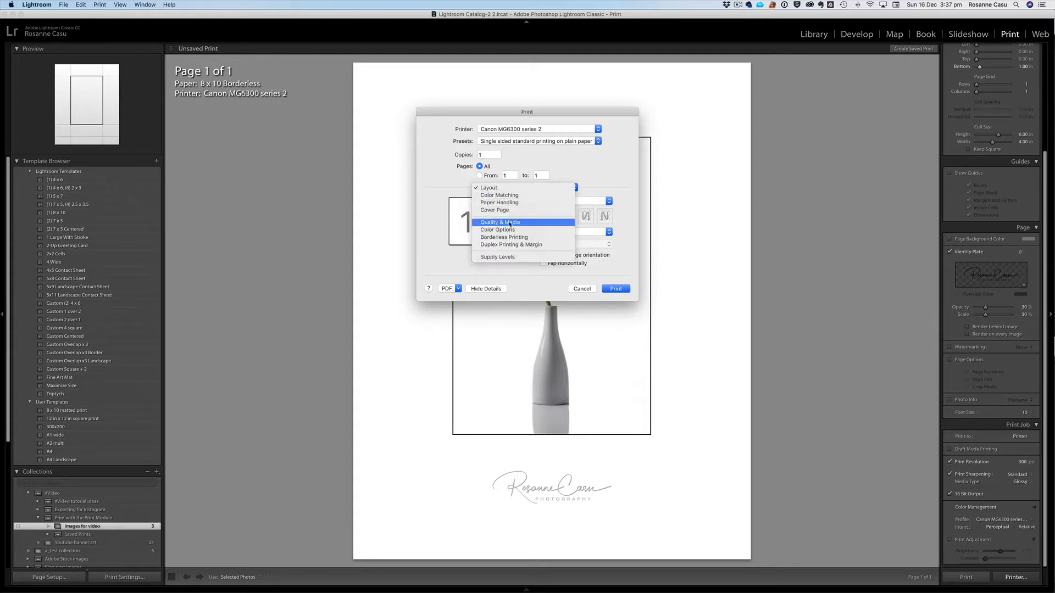
{"action": "left_click", "coordinate": [517, 223]}
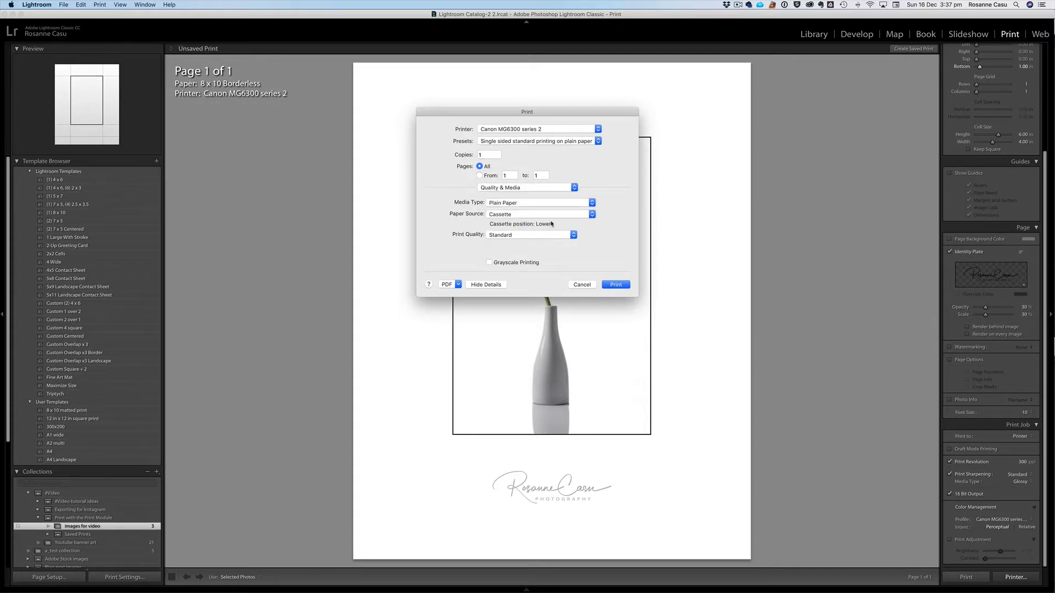
{"action": "left_click", "coordinate": [514, 203]}
{"action": "mouse_move", "coordinate": [516, 211]}
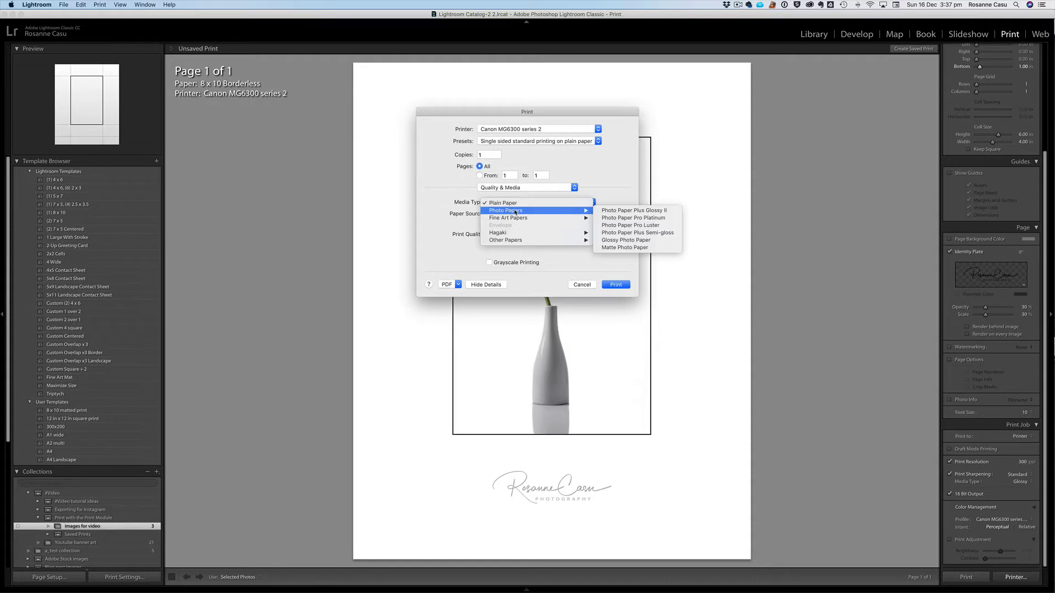
{"action": "left_click", "coordinate": [658, 212]}
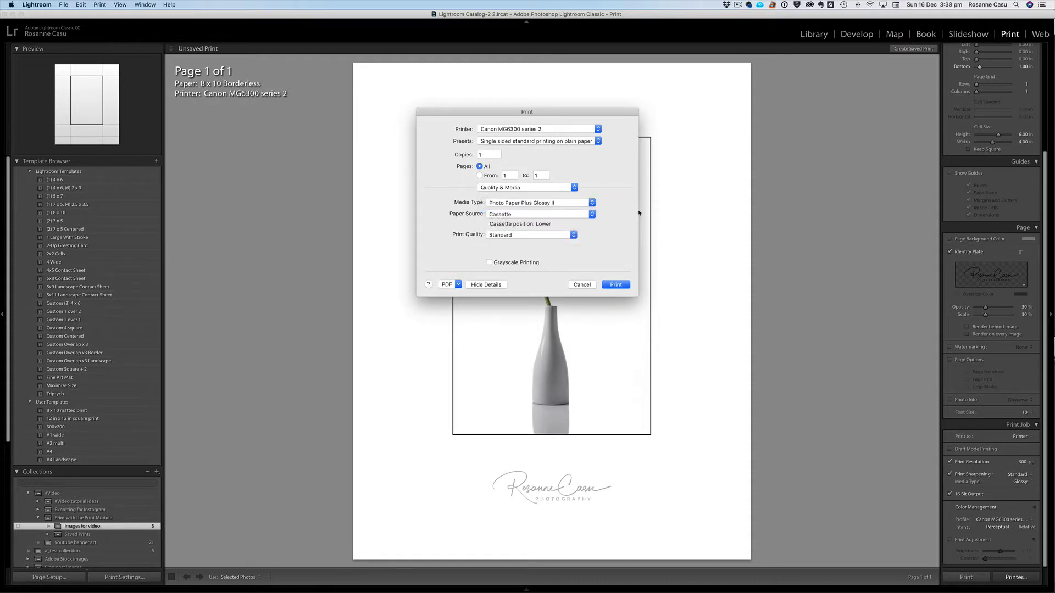
{"action": "left_click", "coordinate": [574, 235]}
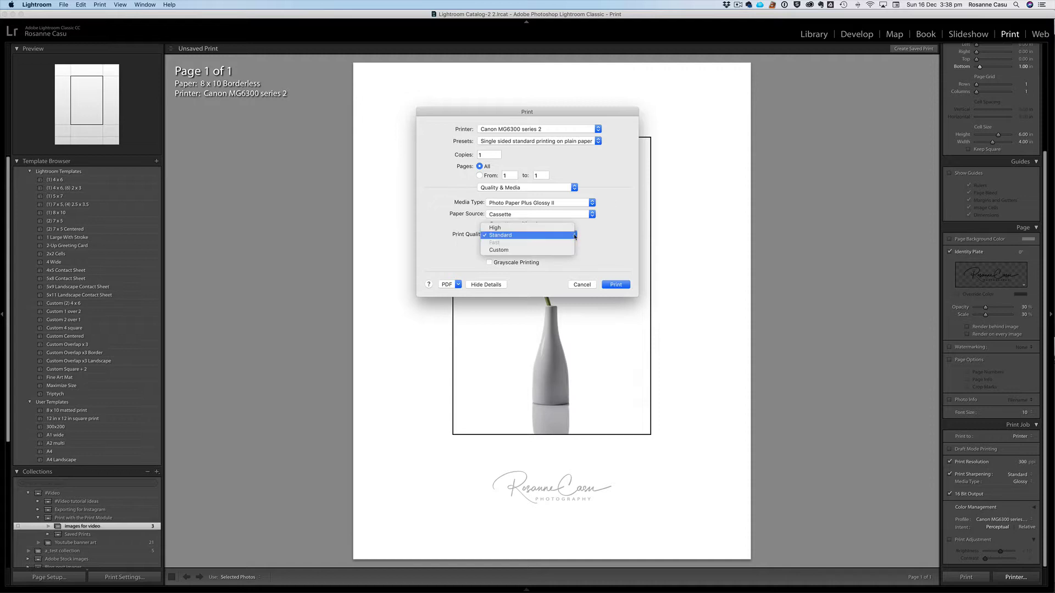
{"action": "left_click", "coordinate": [493, 229]}
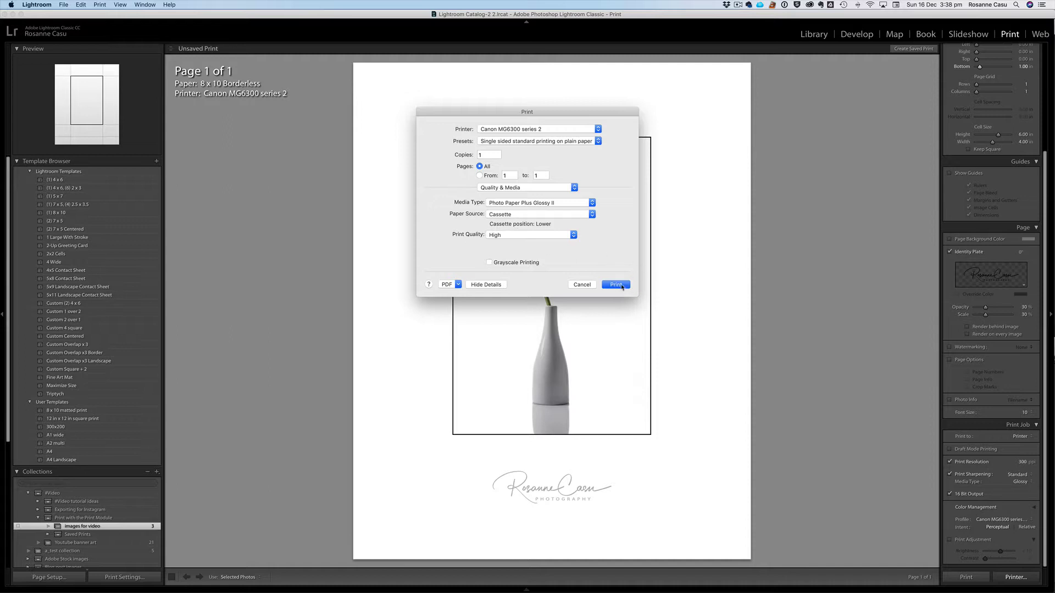
{"action": "left_click", "coordinate": [581, 284]}
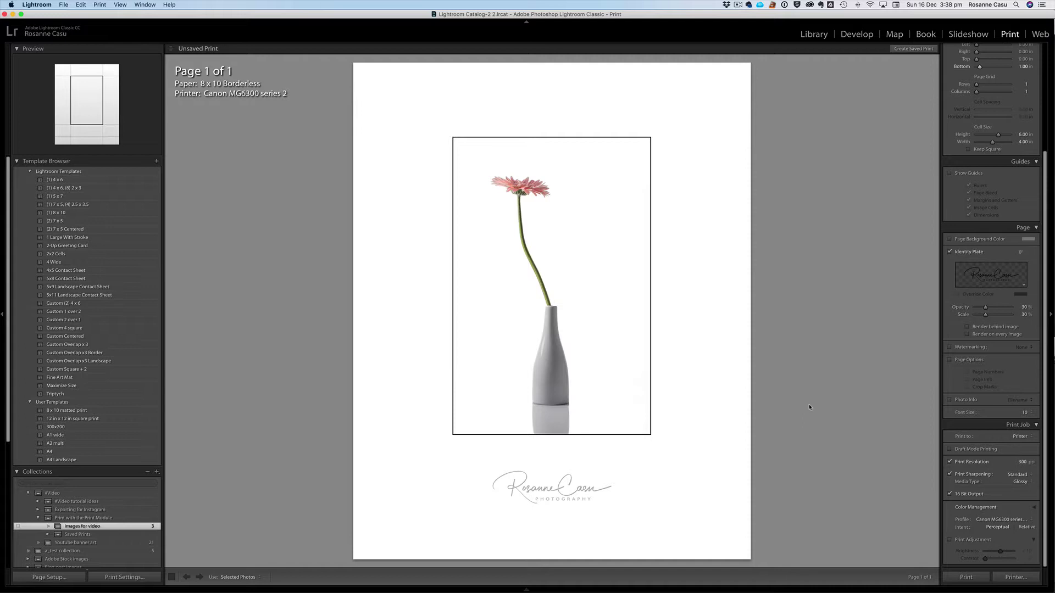
Switch the print job output to JPEG File and review its resolution, quality and color settings
{"action": "left_click", "coordinate": [1022, 438]}
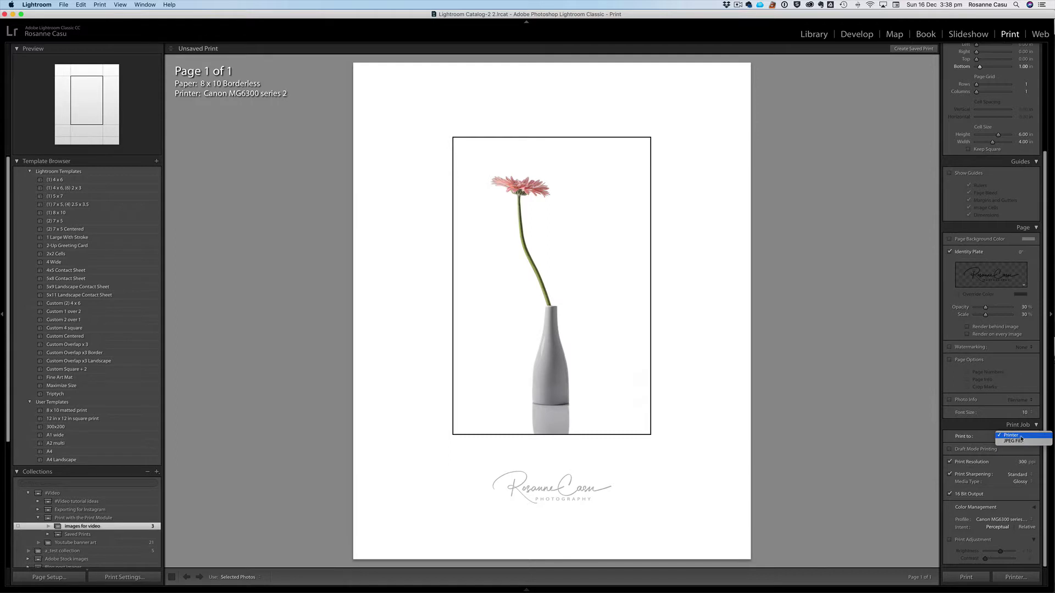
{"action": "left_click", "coordinate": [1022, 441]}
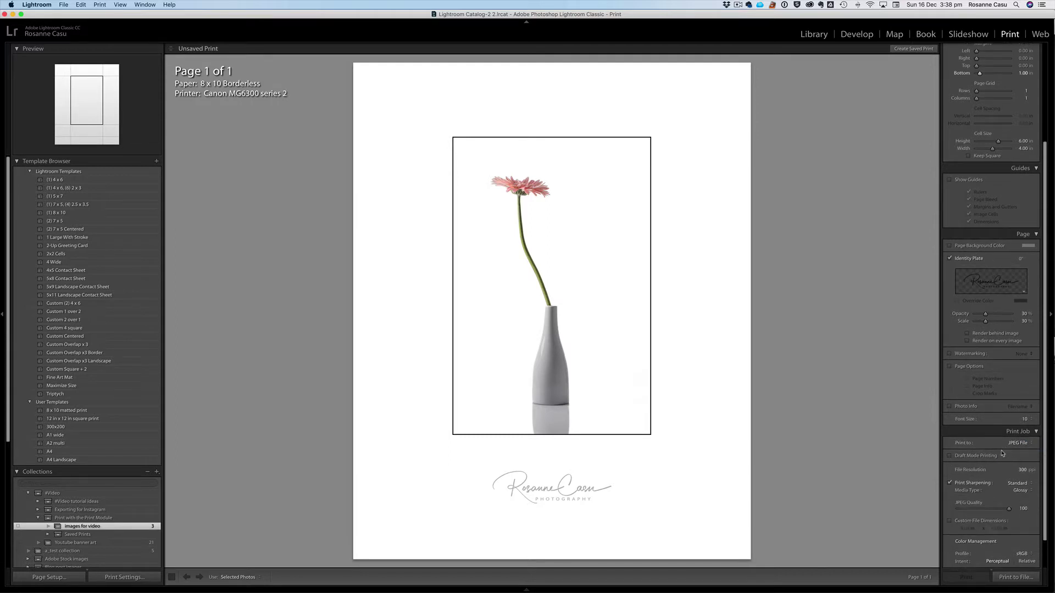
{"action": "scroll", "coordinate": [1002, 454], "scroll_direction": "down", "scroll_amount": 3}
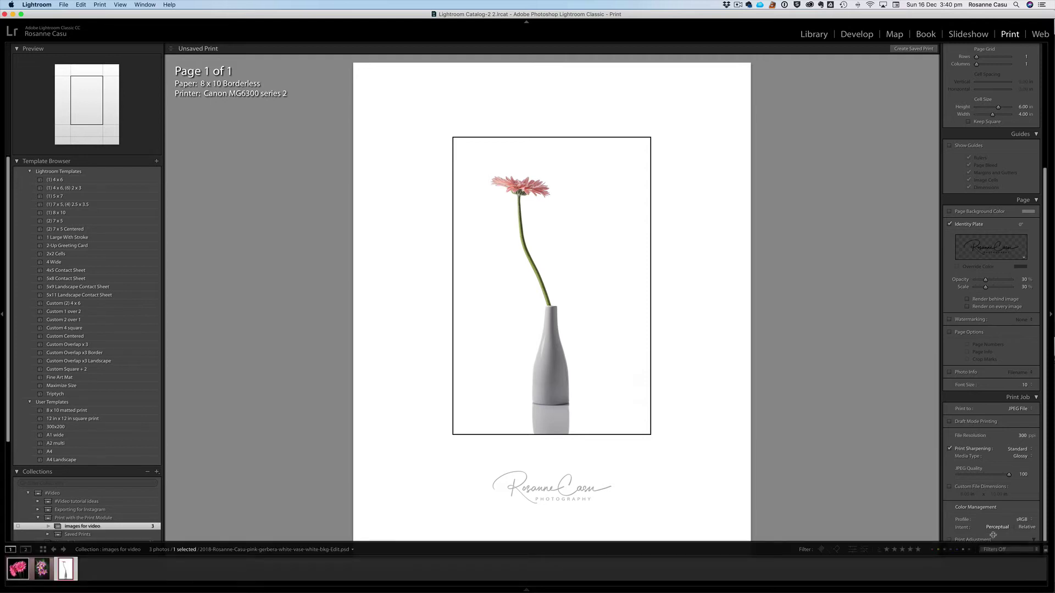
Start printing the page to a JPEG file, choose the Desktop as destination, and cancel the save
{"action": "left_click", "coordinate": [1015, 578]}
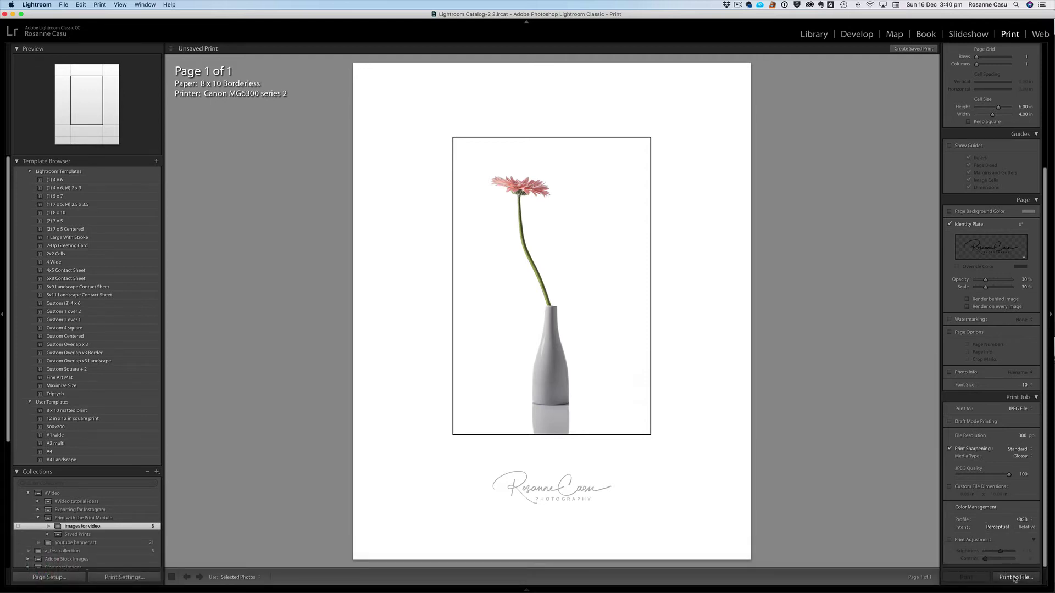
{"action": "left_click", "coordinate": [232, 196]}
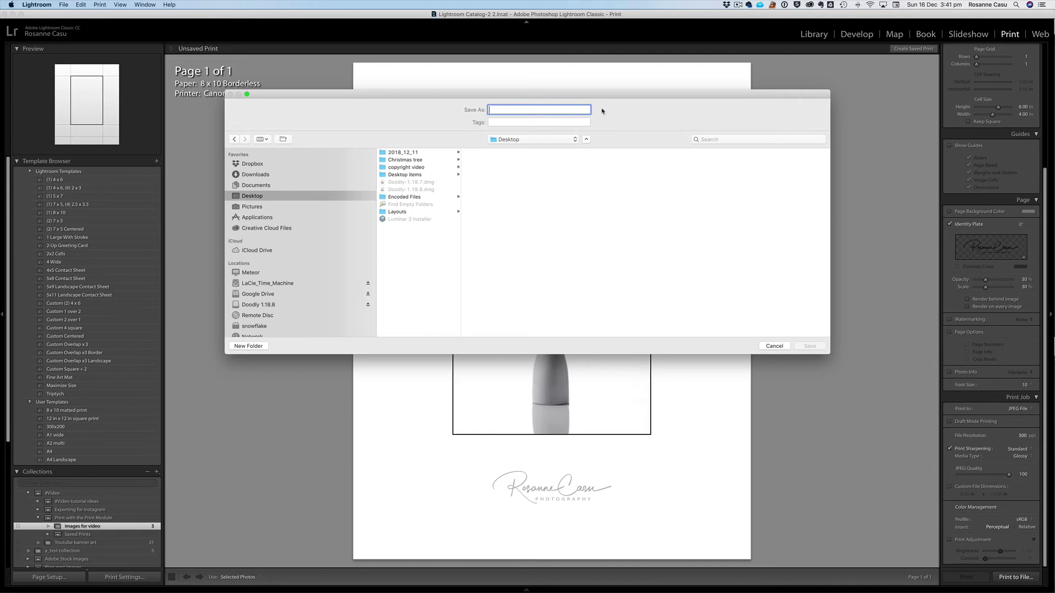
{"action": "left_click", "coordinate": [775, 347]}
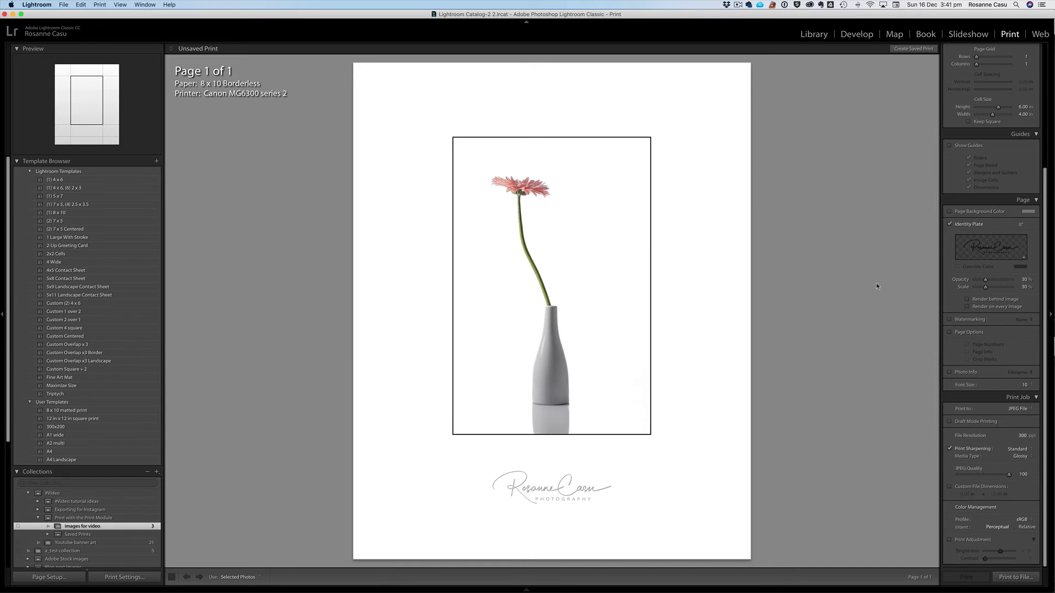
Save the layout as a print named "Print #1" inside the "images for video" collection, including only used photos
{"action": "left_click", "coordinate": [914, 49]}
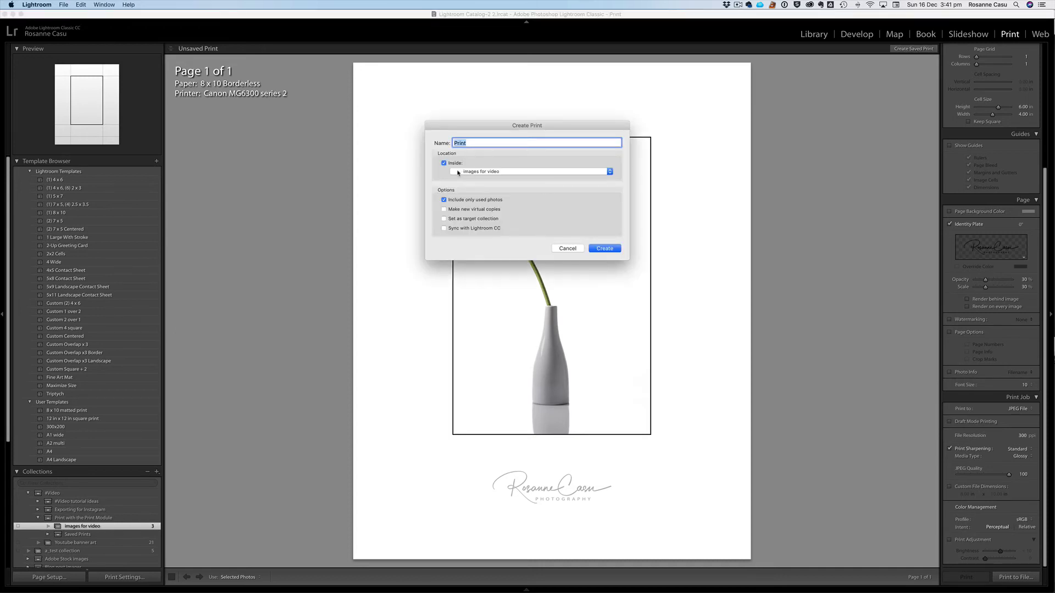
{"action": "left_click", "coordinate": [454, 142]}
{"action": "type", "text": "#1"}
{"action": "left_click", "coordinate": [606, 249]}
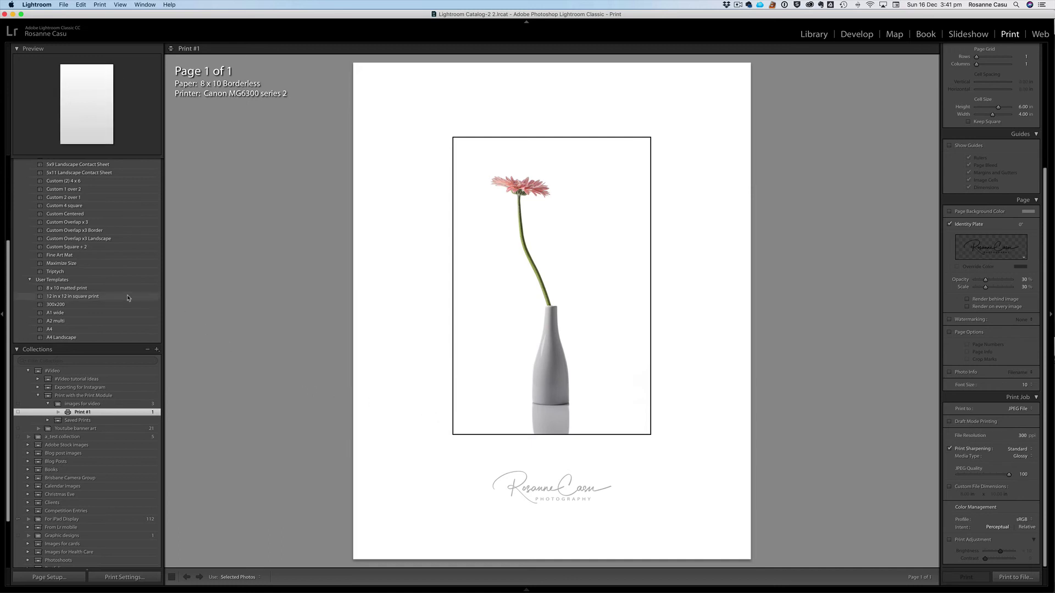
Save the page layout as a new template named "Matted print 8 x 10" in the User Templates folder
{"action": "scroll", "coordinate": [82, 247], "scroll_direction": "up", "scroll_amount": 5}
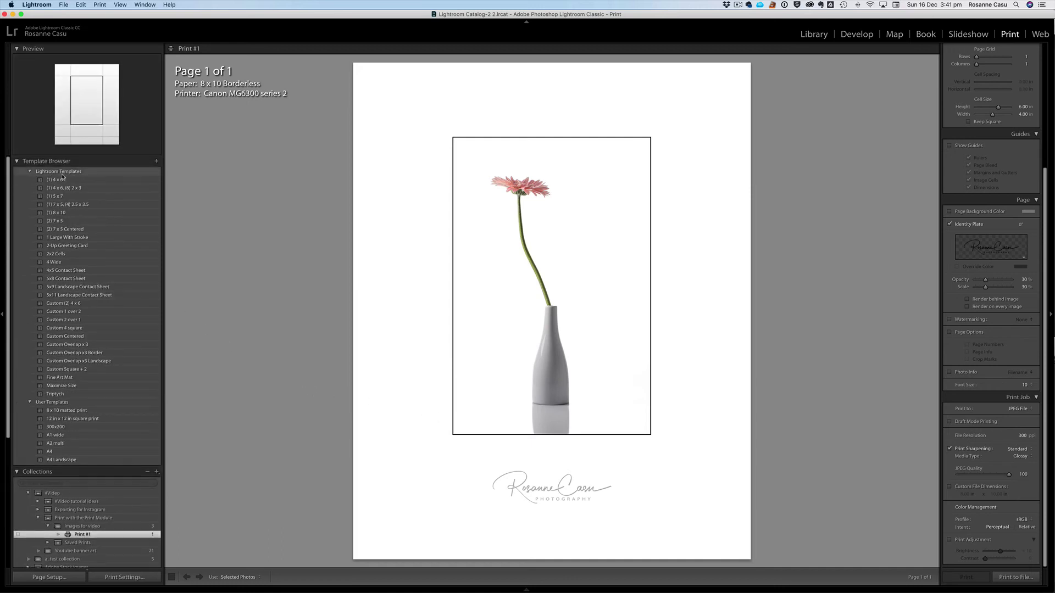
{"action": "left_click", "coordinate": [156, 162]}
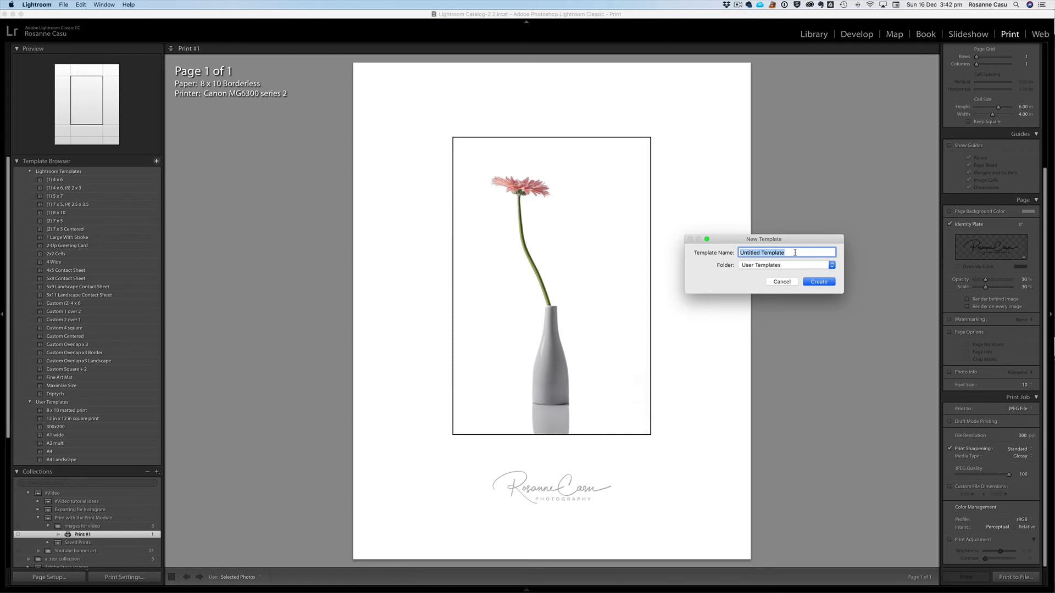
{"action": "type", "text": "Matted print 8 x 10"}
{"action": "left_click", "coordinate": [819, 282]}
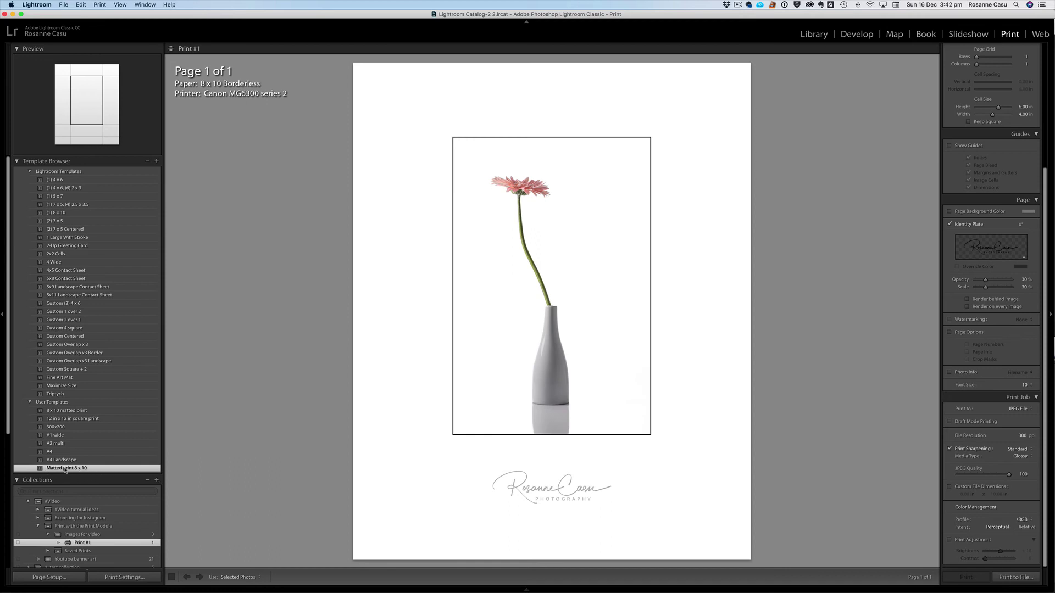
Select the pink frangipani photo in the "images for video" collection and bring it into the print layout
{"action": "left_click", "coordinate": [813, 36]}
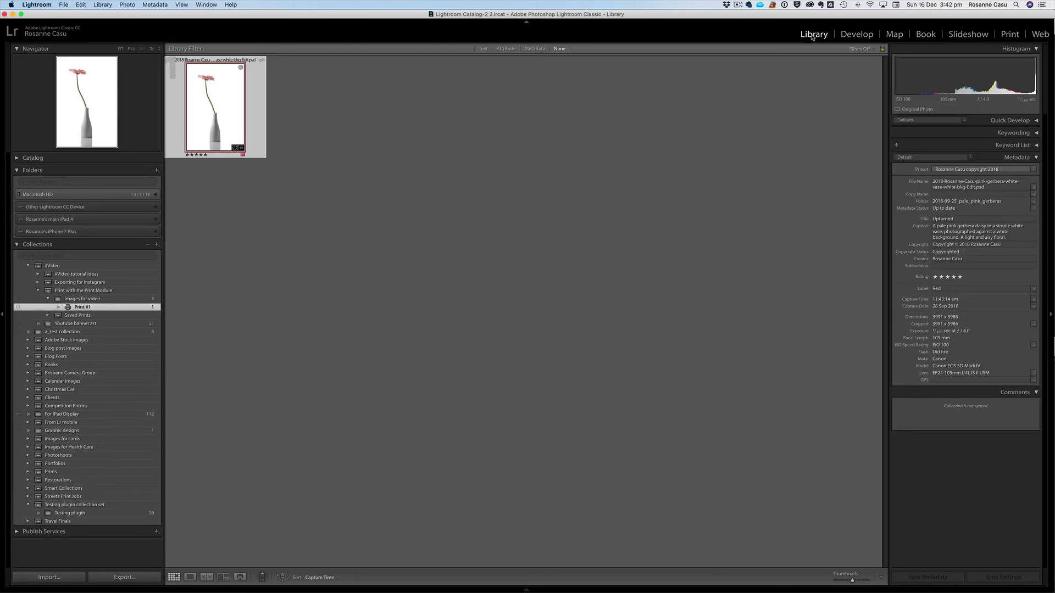
{"action": "left_click", "coordinate": [59, 302]}
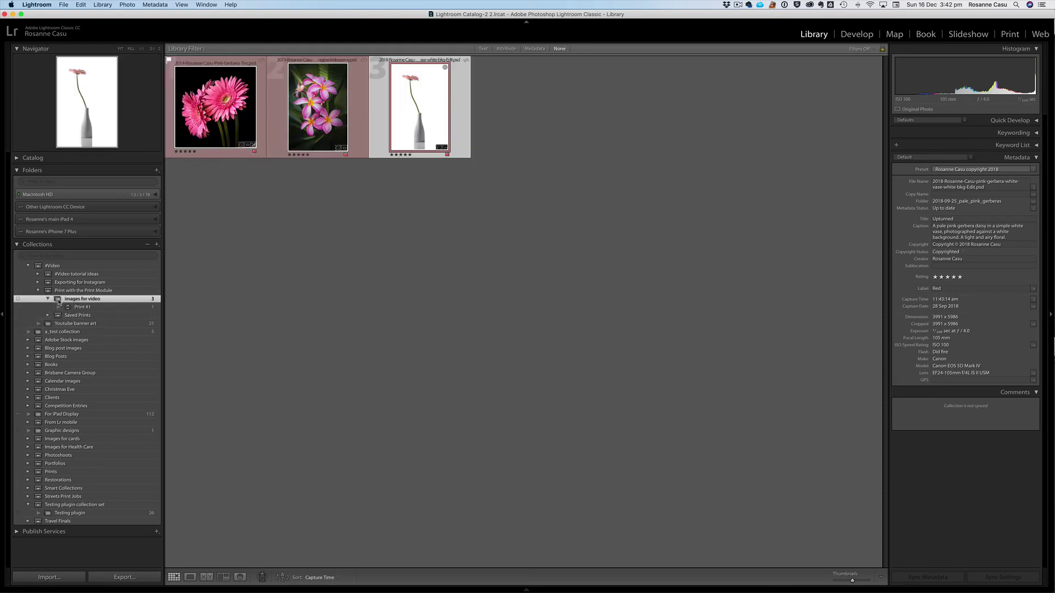
{"action": "key", "text": "Left"}
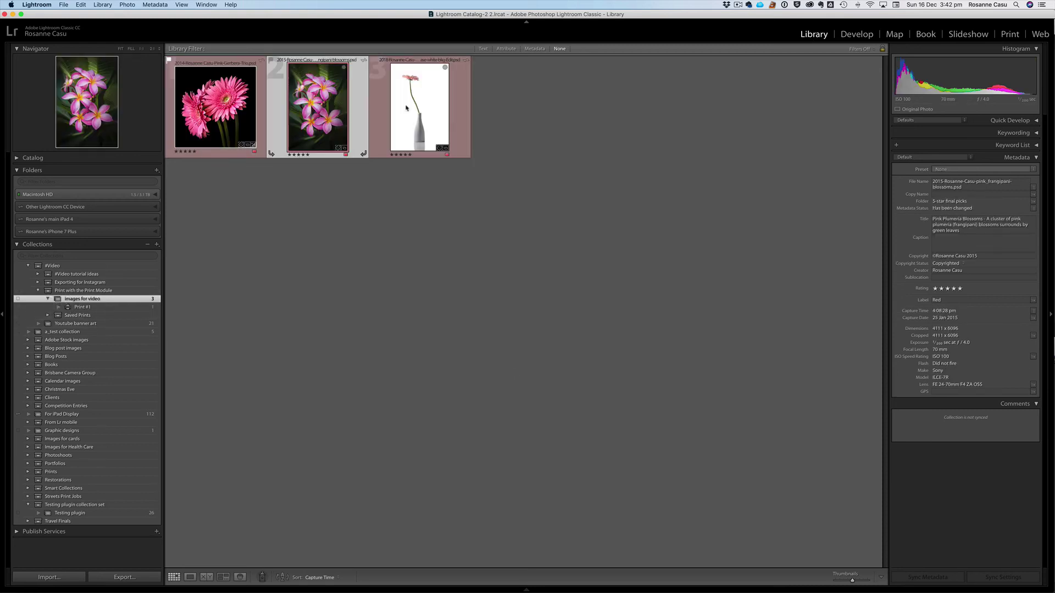
{"action": "left_click", "coordinate": [1010, 34]}
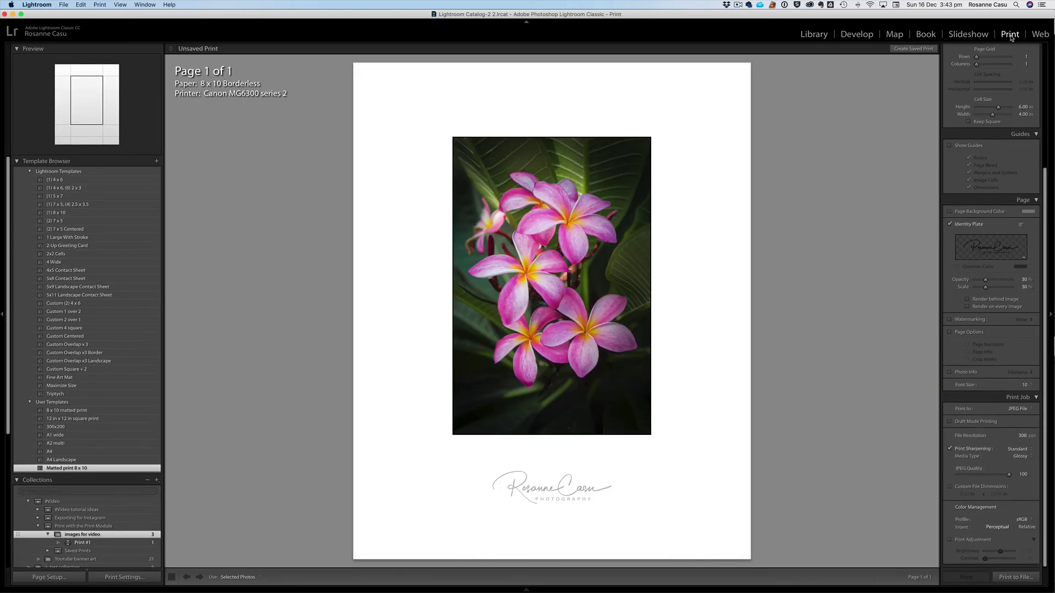